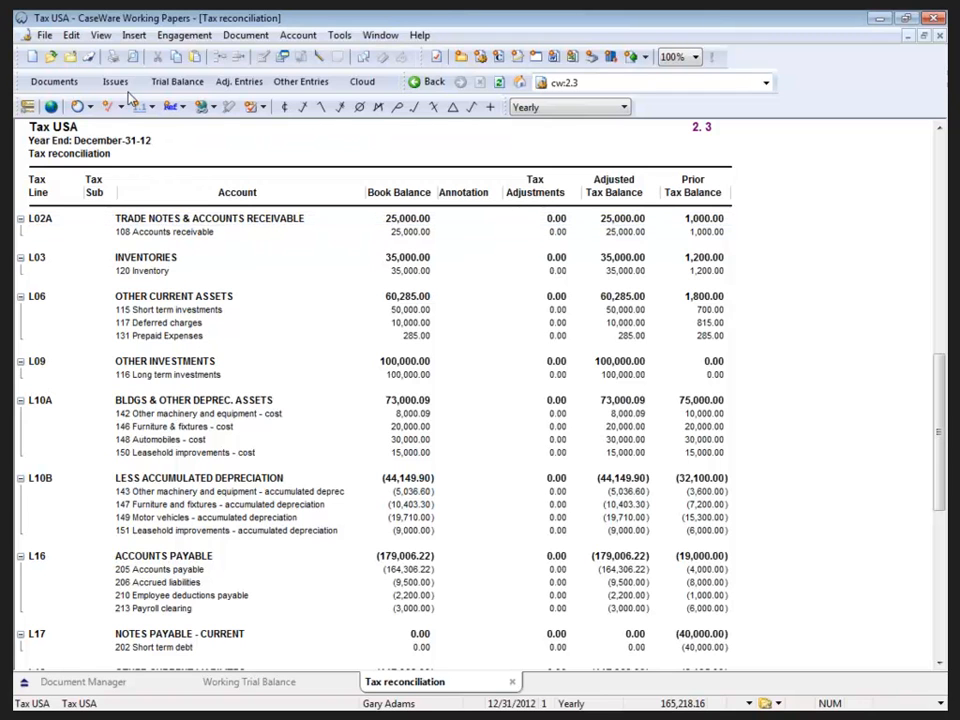
- Show the hidden Preliminary and Adjustments columns in the tax reconciliation, placing them in that order between Account and Book Balance
{"action": "left_click", "coordinate": [104, 37]}
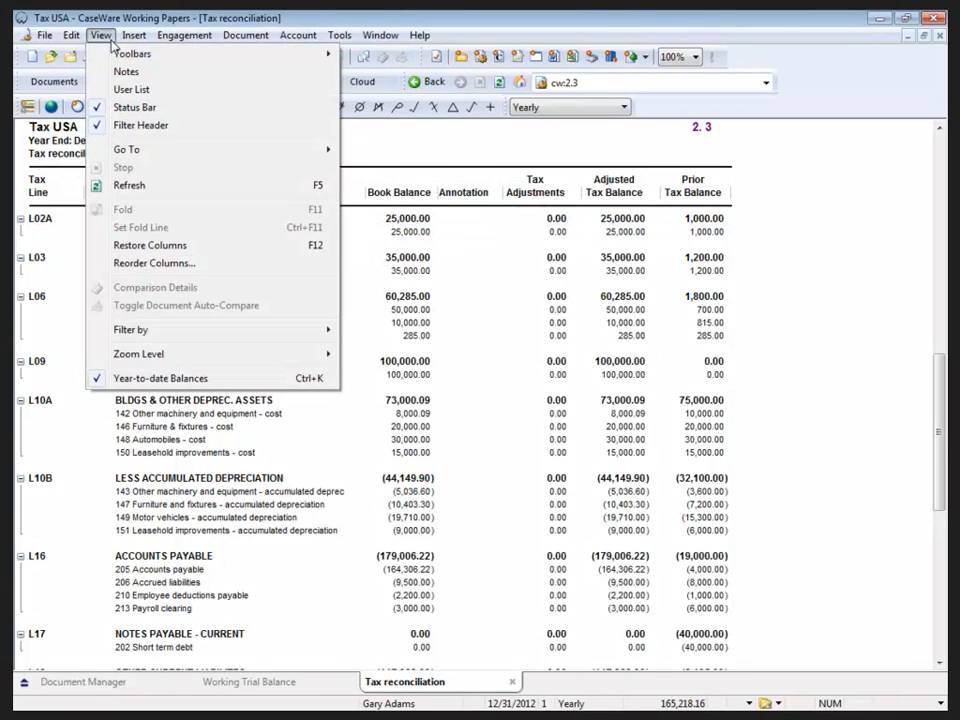
{"action": "left_click", "coordinate": [127, 266]}
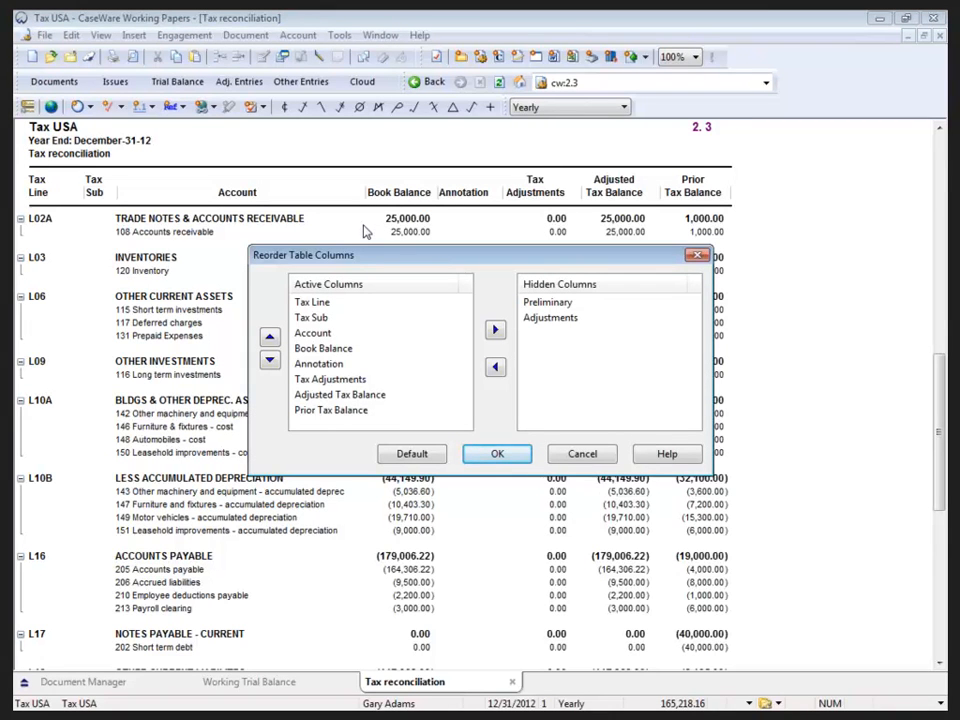
{"action": "left_click", "coordinate": [541, 303]}
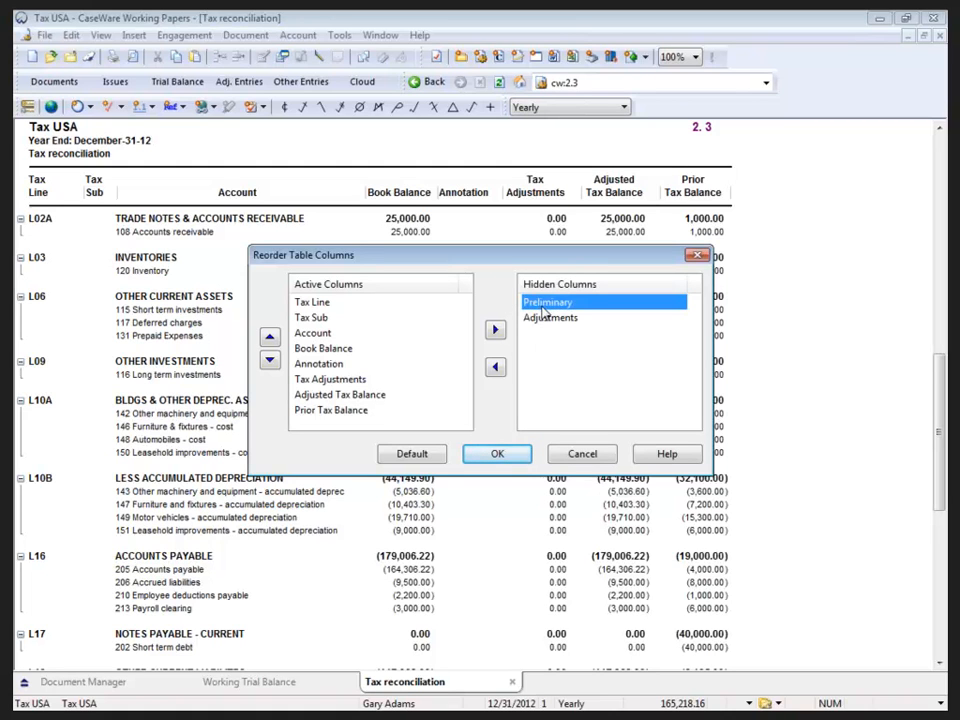
{"action": "left_click_drag", "start_coordinate": [547, 307], "coordinate": [346, 351]}
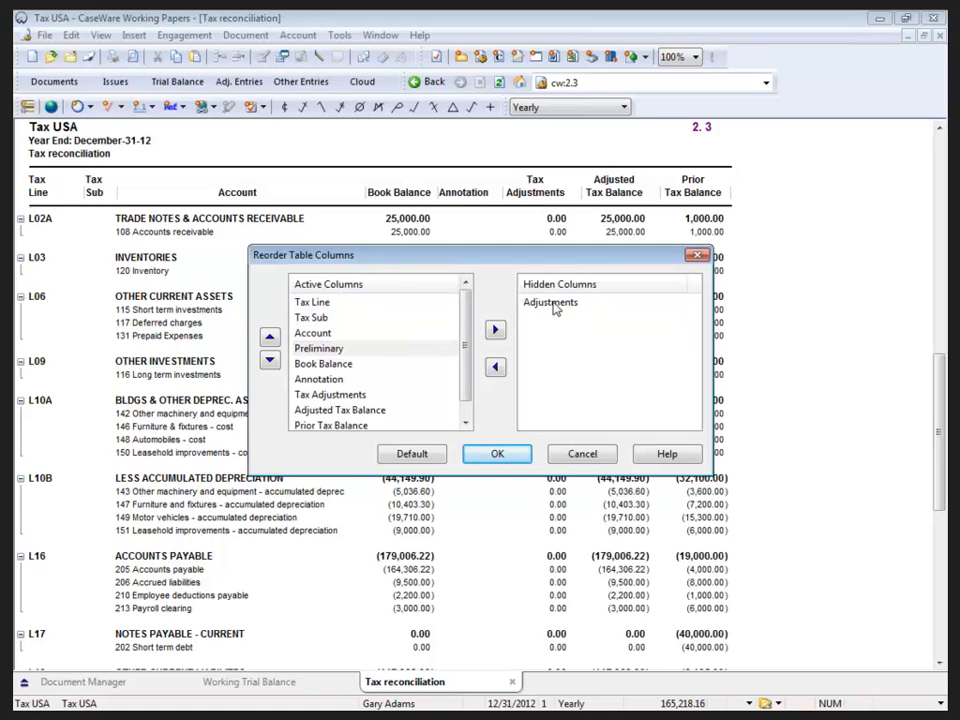
{"action": "left_click", "coordinate": [554, 309]}
{"action": "left_click_drag", "start_coordinate": [551, 313], "coordinate": [340, 370]}
- Move the Annotation column between Adjusted Tax Balance and Prior Tax Balance and apply the new column order
{"action": "left_click", "coordinate": [314, 383]}
{"action": "left_click", "coordinate": [316, 395]}
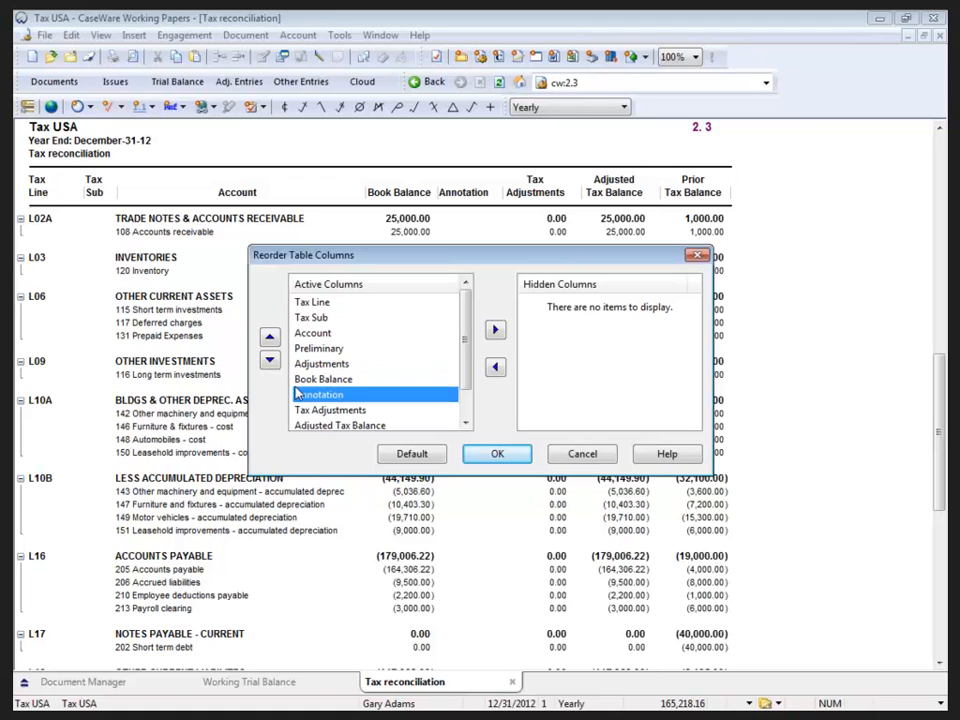
{"action": "left_click", "coordinate": [269, 360]}
{"action": "left_click", "coordinate": [269, 360]}
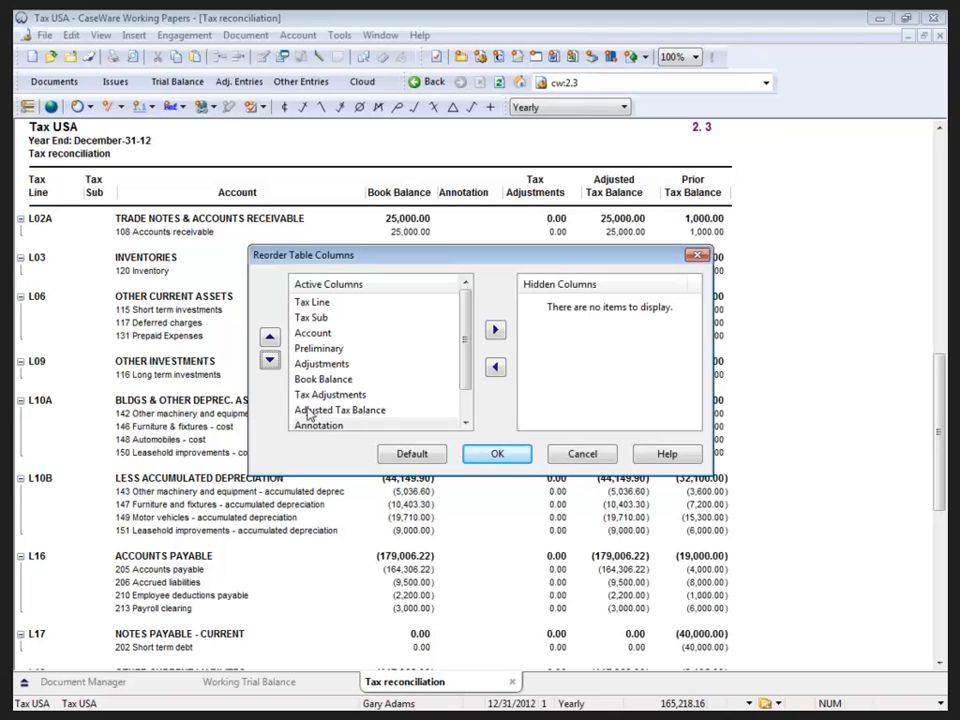
{"action": "left_click_drag", "start_coordinate": [463, 385], "coordinate": [463, 415]}
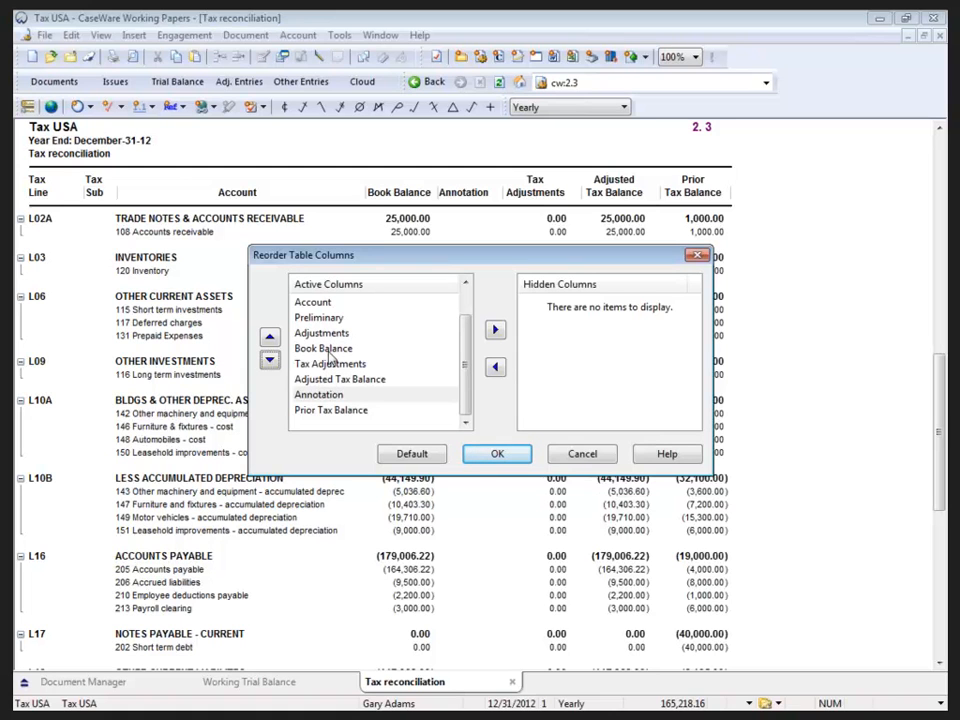
{"action": "left_click", "coordinate": [498, 455]}
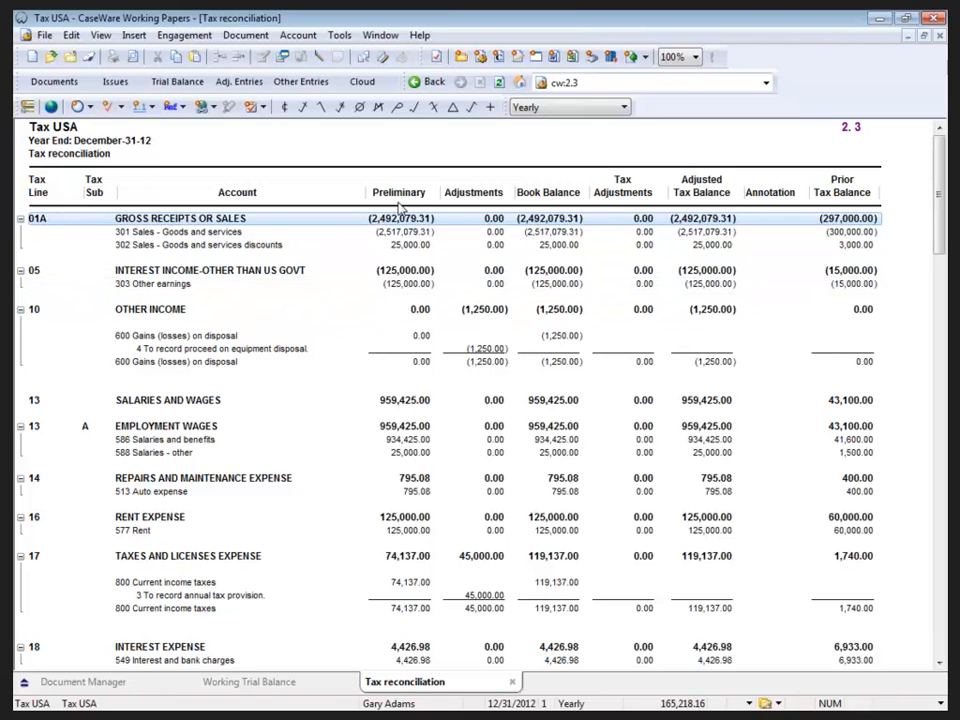
- Review the tax reconciliation's tax lines and closing totals, then examine account 558 Life insurance on executives under Insurance
{"action": "scroll", "coordinate": [643, 321], "scroll_direction": "down", "scroll_amount": 2}
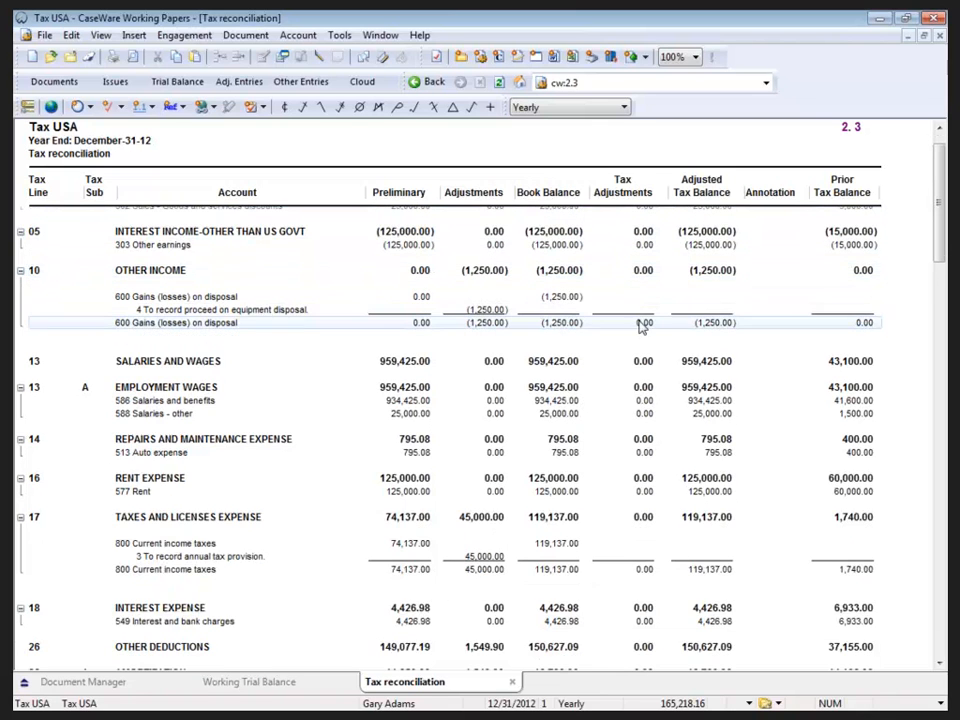
{"action": "scroll", "coordinate": [643, 321], "scroll_direction": "down", "scroll_amount": 1}
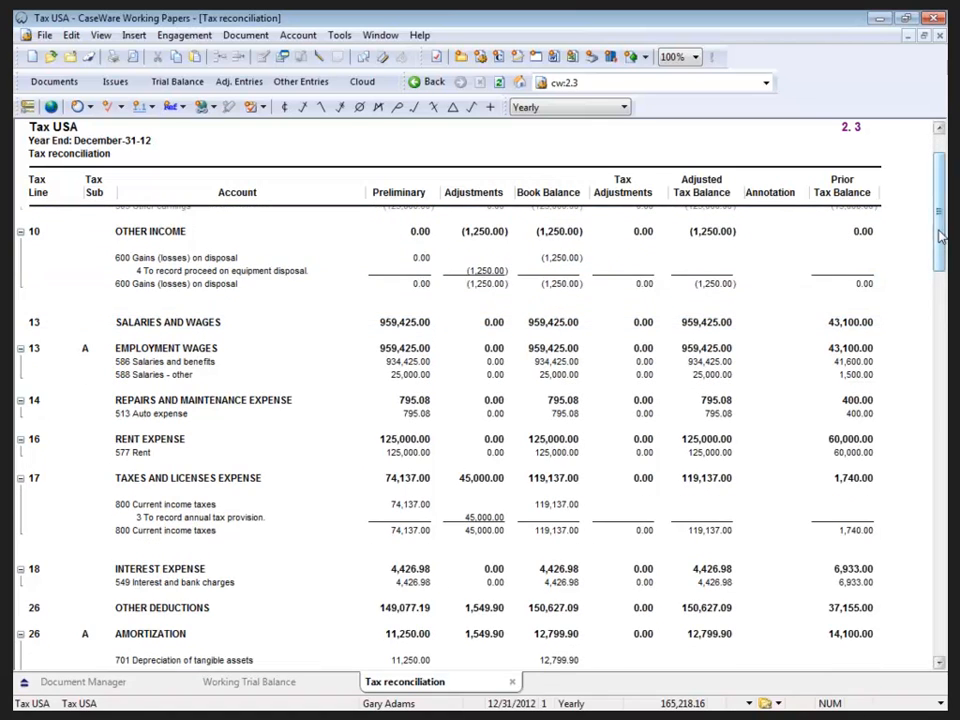
{"action": "left_click_drag", "start_coordinate": [940, 234], "coordinate": [936, 622]}
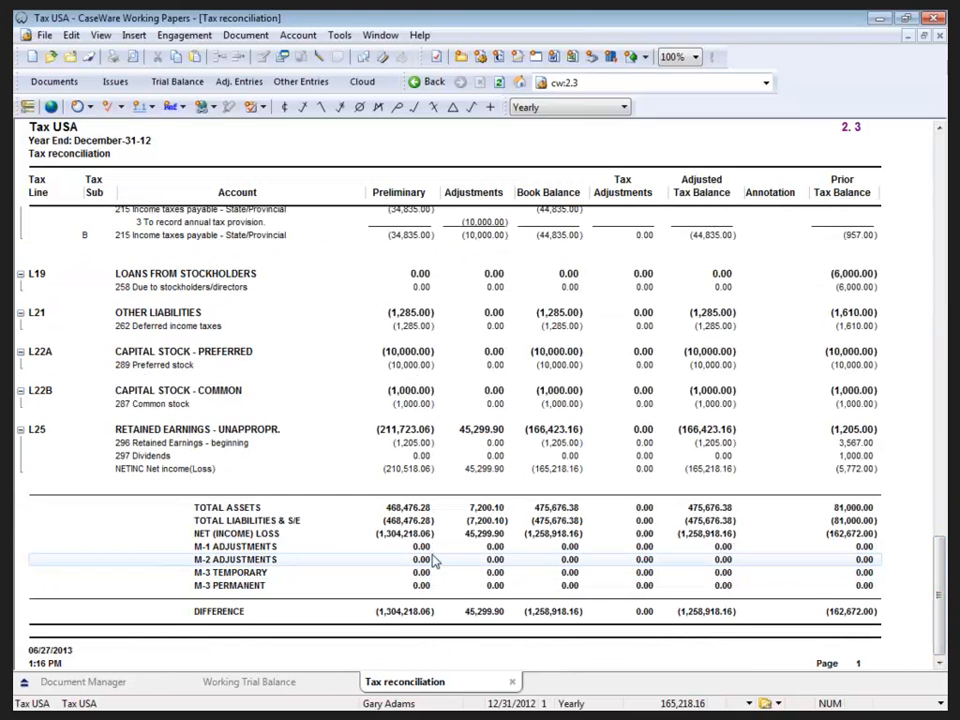
{"action": "left_click", "coordinate": [270, 511]}
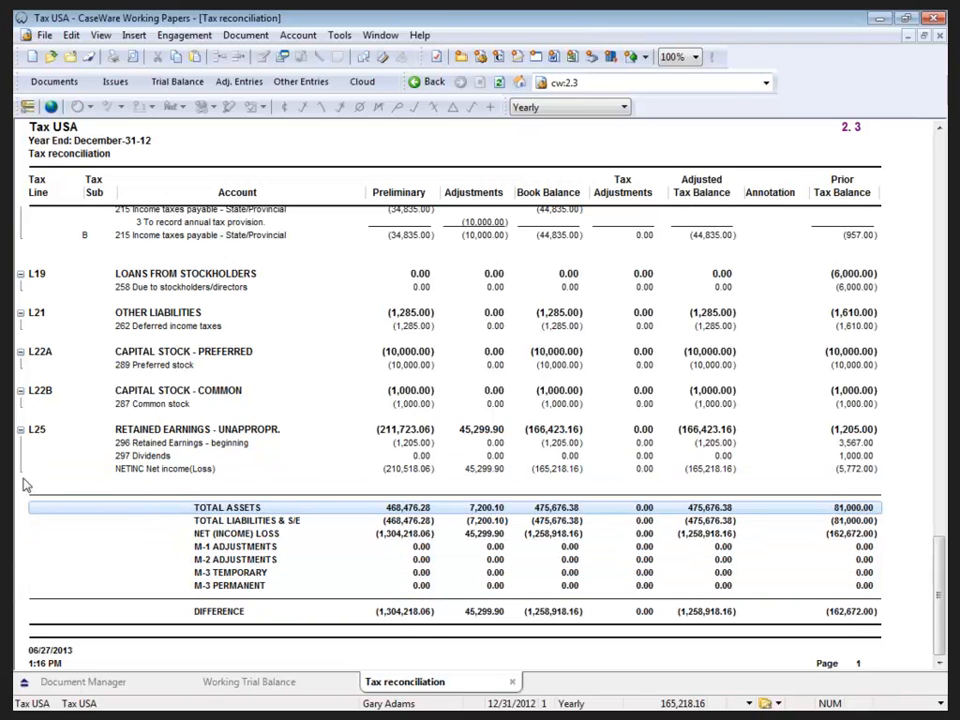
{"action": "left_click", "coordinate": [401, 455]}
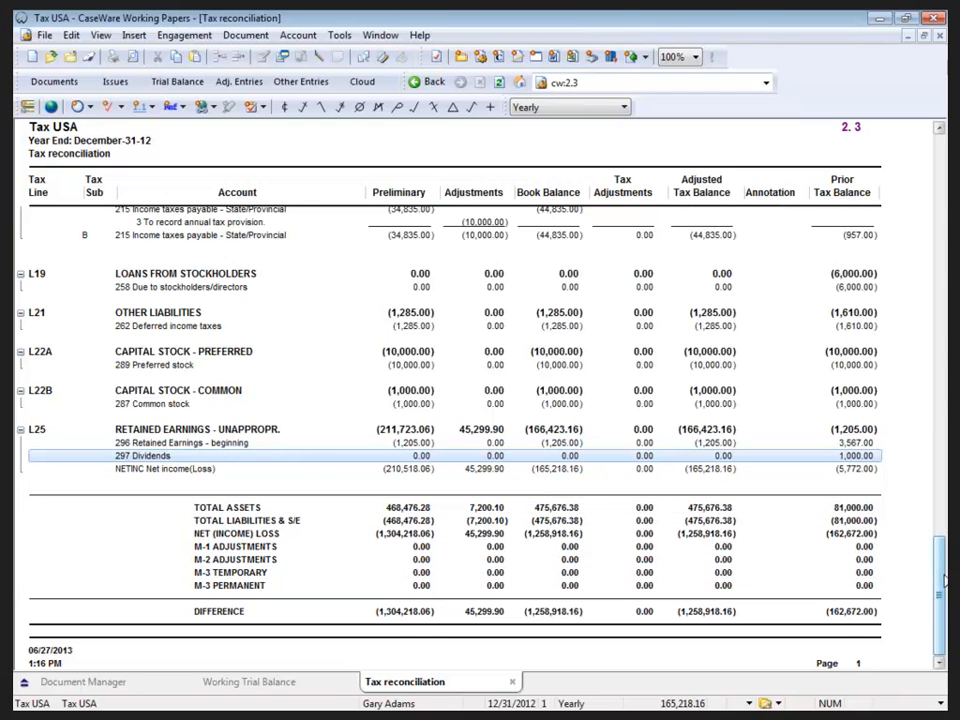
{"action": "left_click_drag", "start_coordinate": [944, 582], "coordinate": [942, 290]}
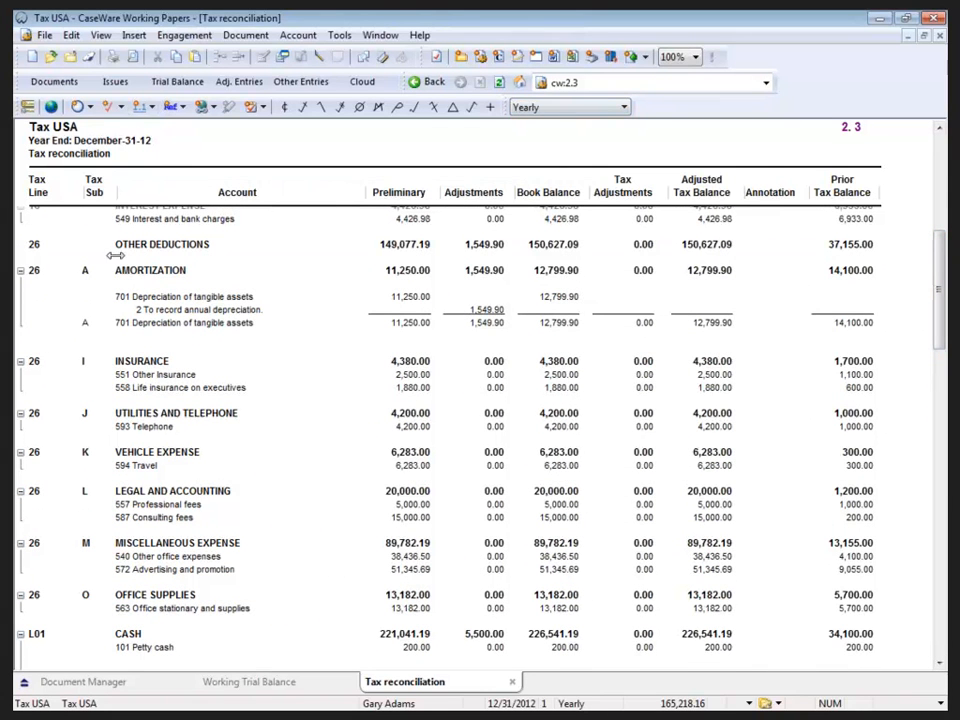
{"action": "left_click", "coordinate": [110, 363]}
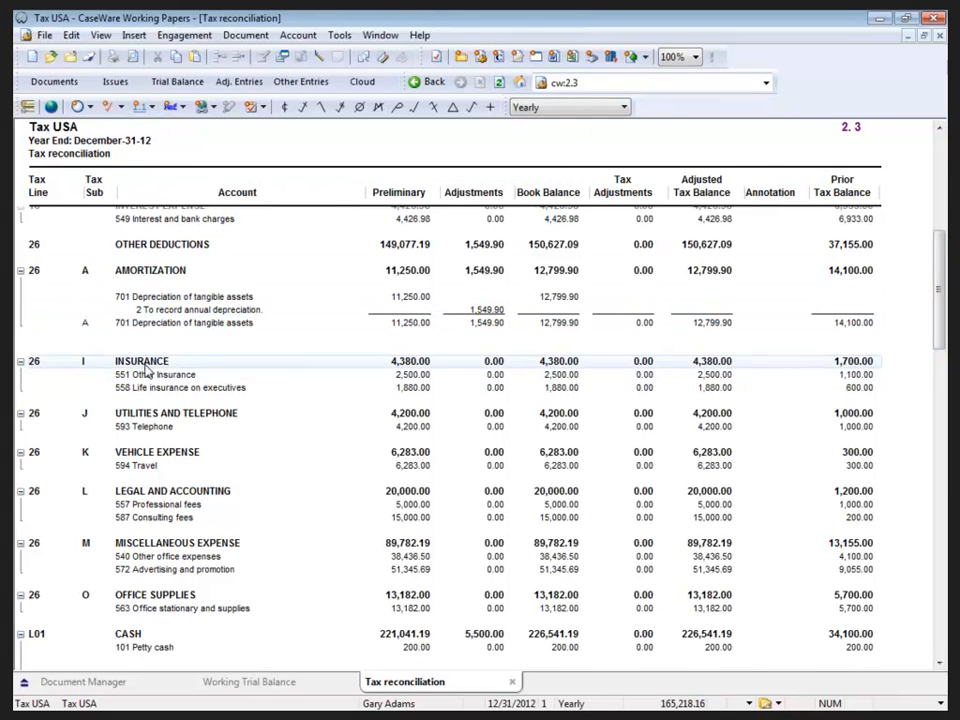
{"action": "left_click", "coordinate": [127, 388]}
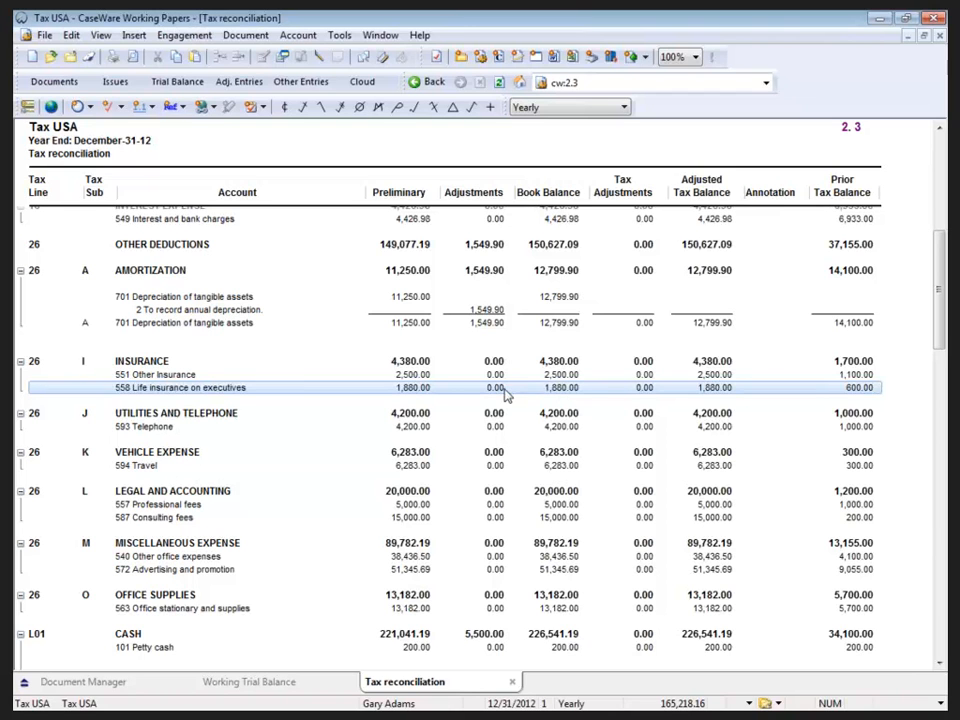
- Create a new adjusting journal entry and set its type to Tax - Federal
{"action": "left_click", "coordinate": [240, 82]}
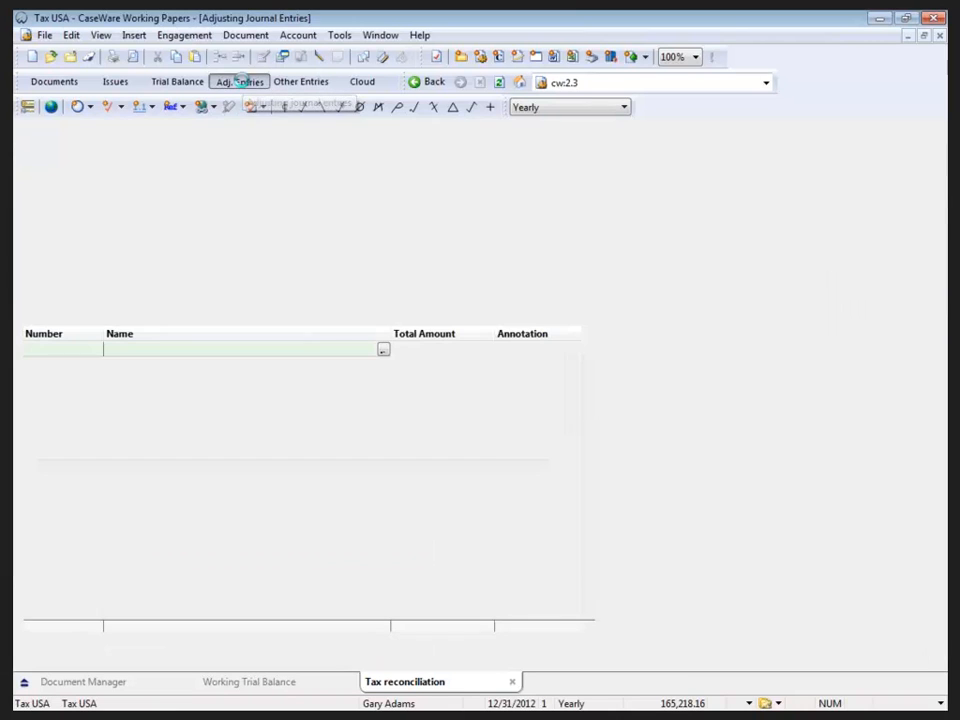
{"action": "left_click", "coordinate": [240, 133]}
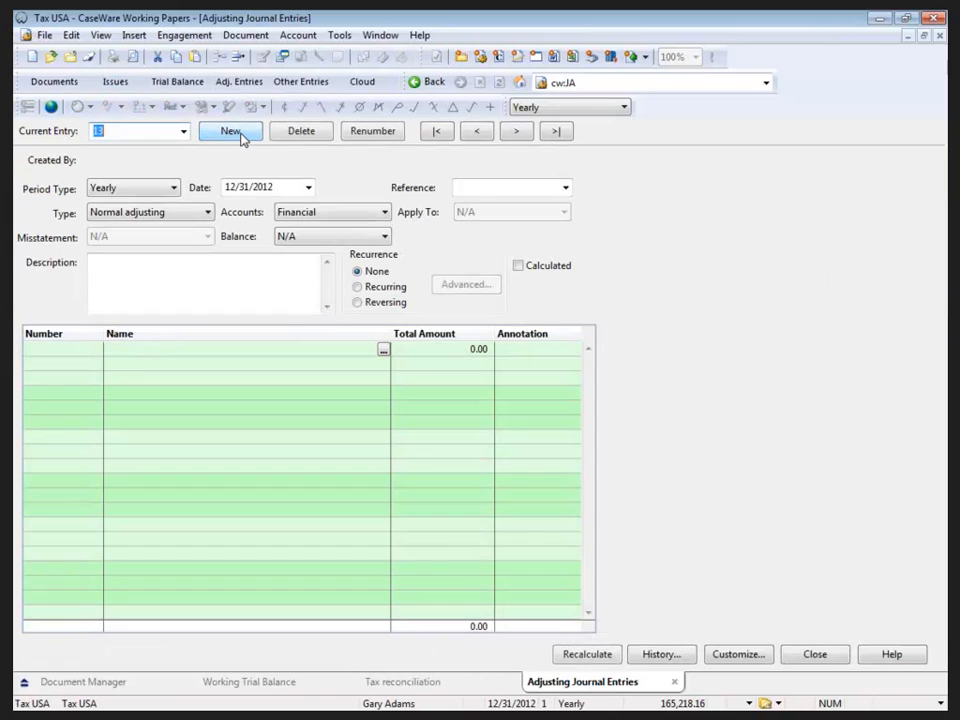
{"action": "left_click", "coordinate": [140, 216]}
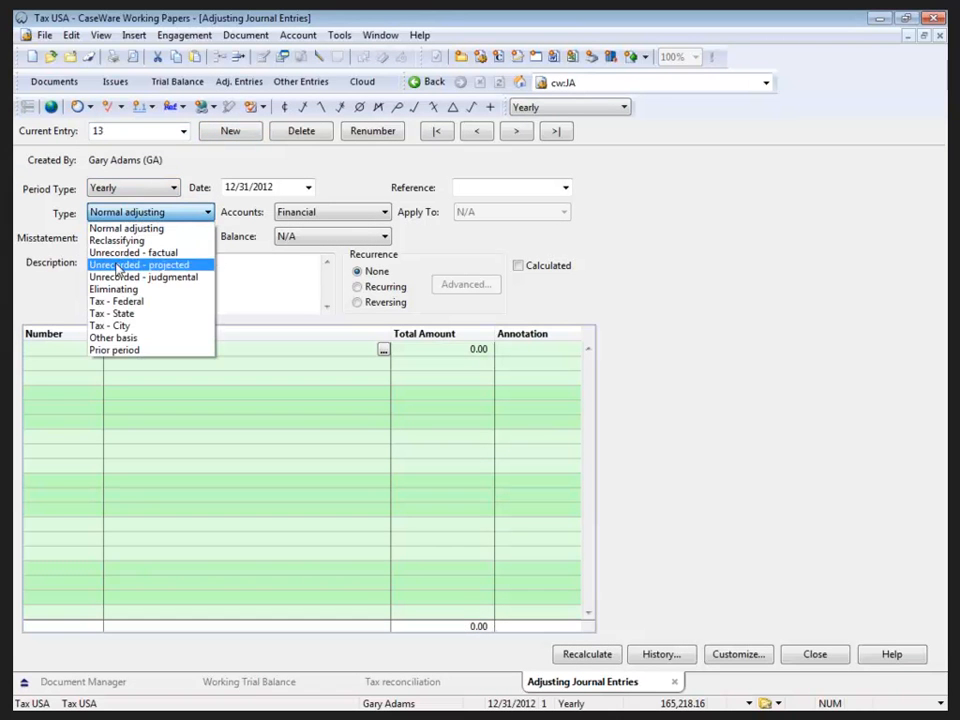
{"action": "left_click", "coordinate": [123, 300]}
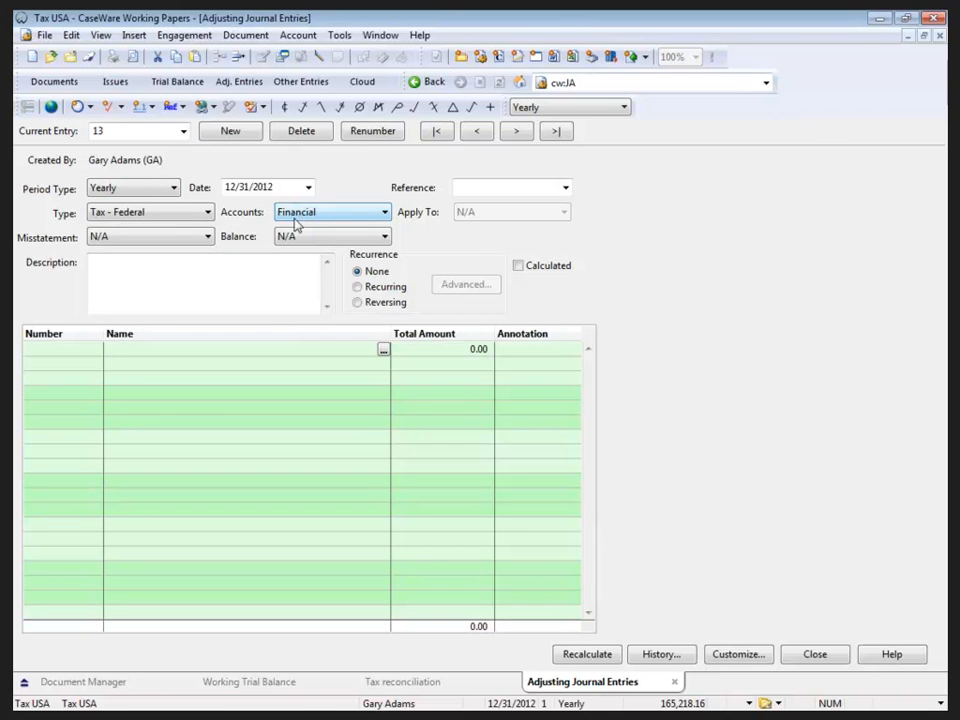
{"action": "left_click", "coordinate": [88, 349]}
{"action": "left_click", "coordinate": [96, 352]}
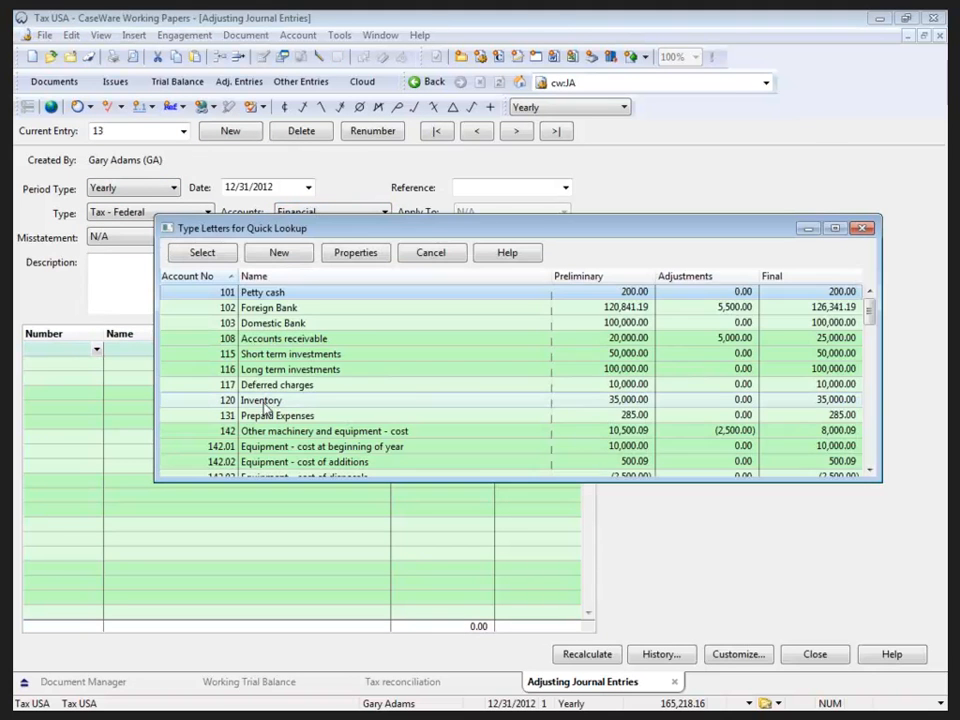
{"action": "scroll", "coordinate": [272, 405], "scroll_direction": "down", "scroll_amount": 13}
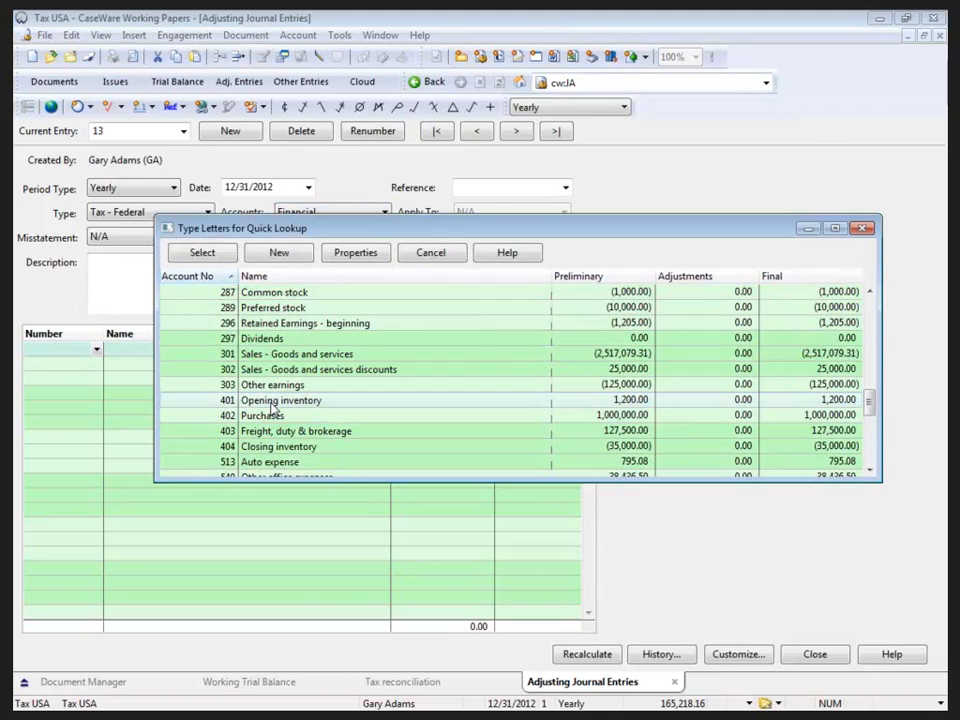
{"action": "scroll", "coordinate": [272, 405], "scroll_direction": "down", "scroll_amount": 5}
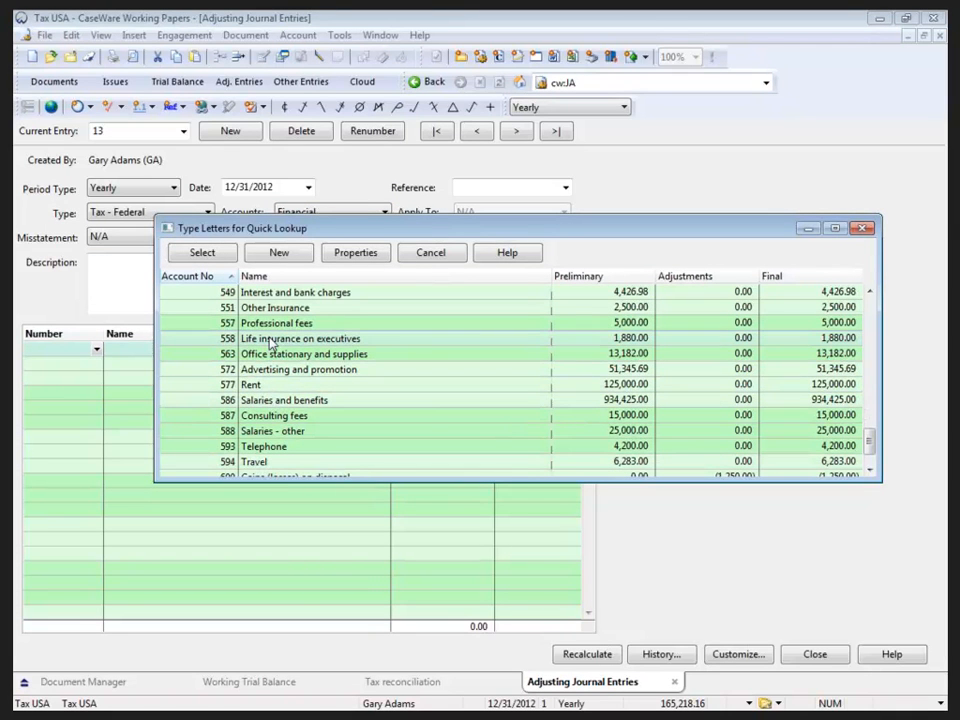
{"action": "left_click", "coordinate": [270, 340]}
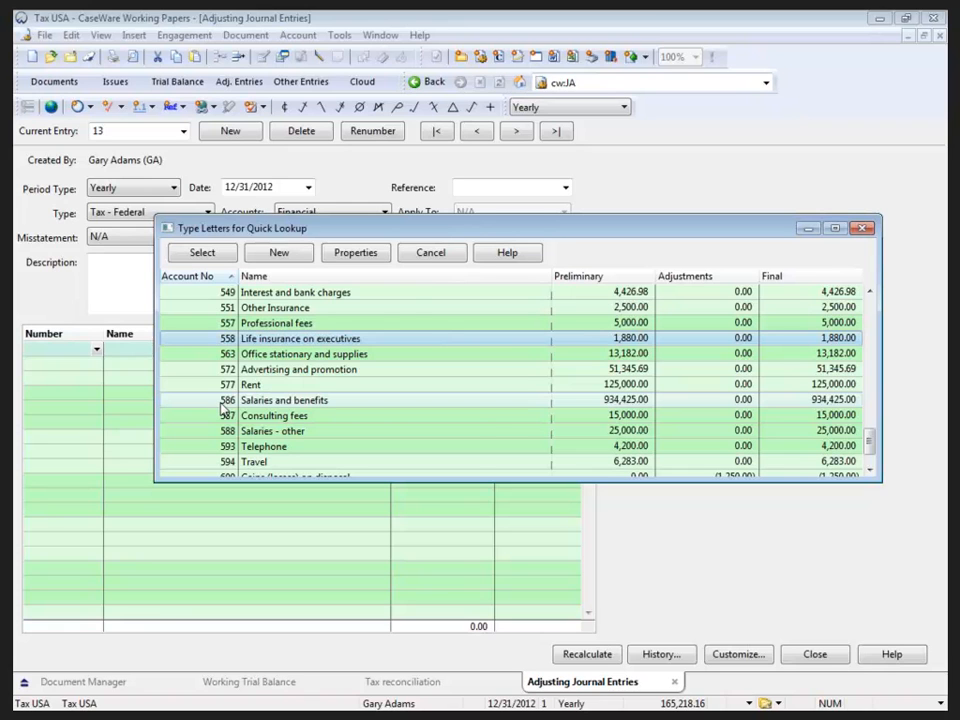
{"action": "left_click", "coordinate": [428, 254]}
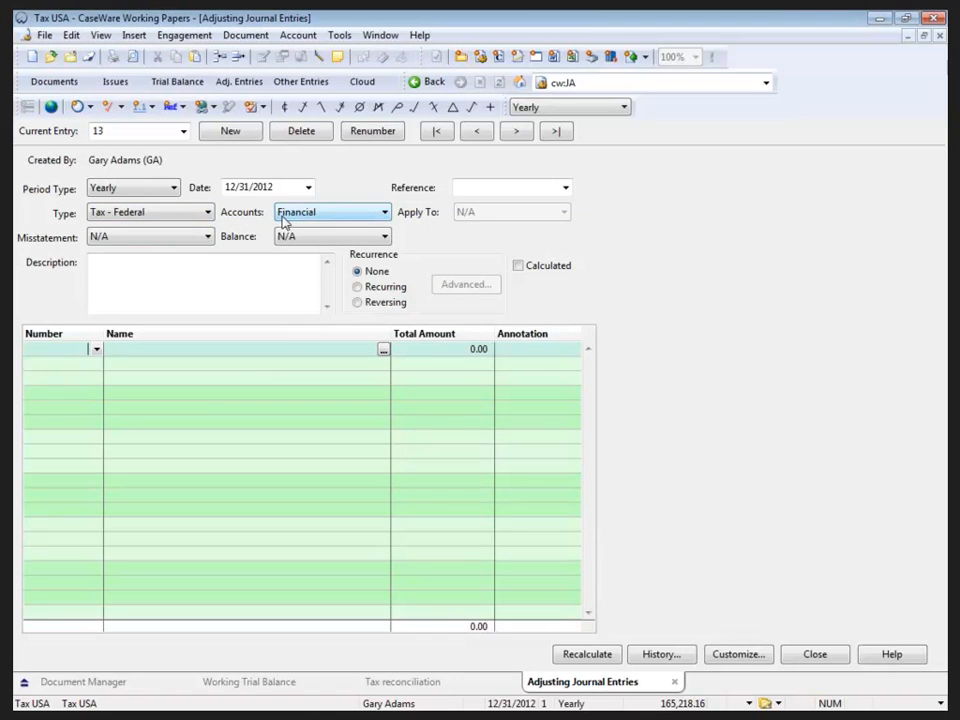
- Set the entry's accounts to Tax Export Code and misstatement to Factual, and describe it as "Life Ins. on Exec's"
{"action": "left_click", "coordinate": [330, 216]}
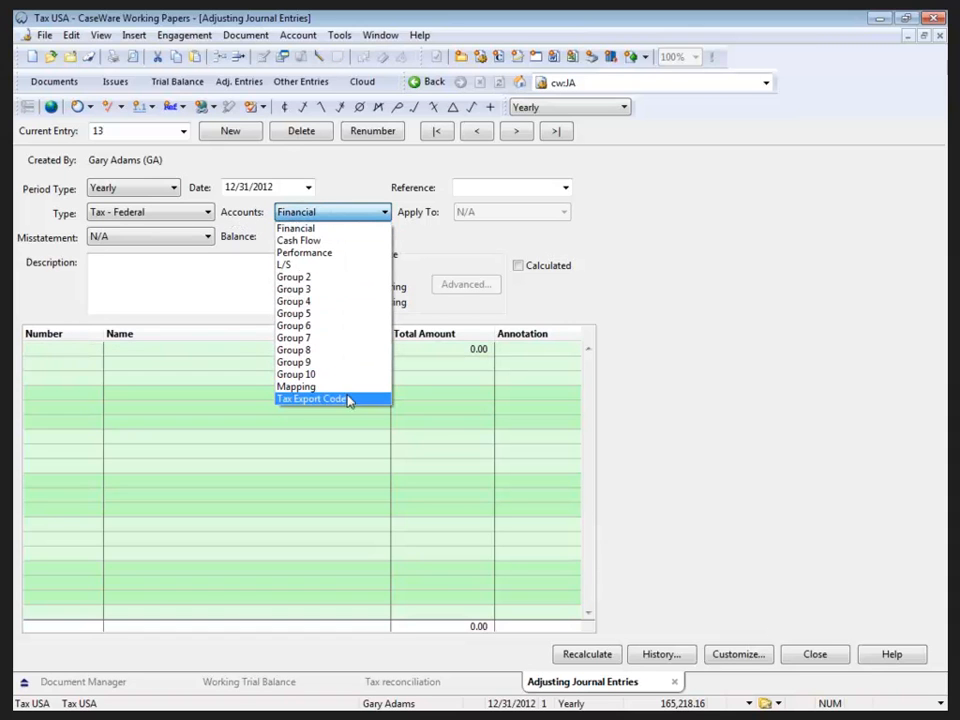
{"action": "left_click", "coordinate": [346, 399]}
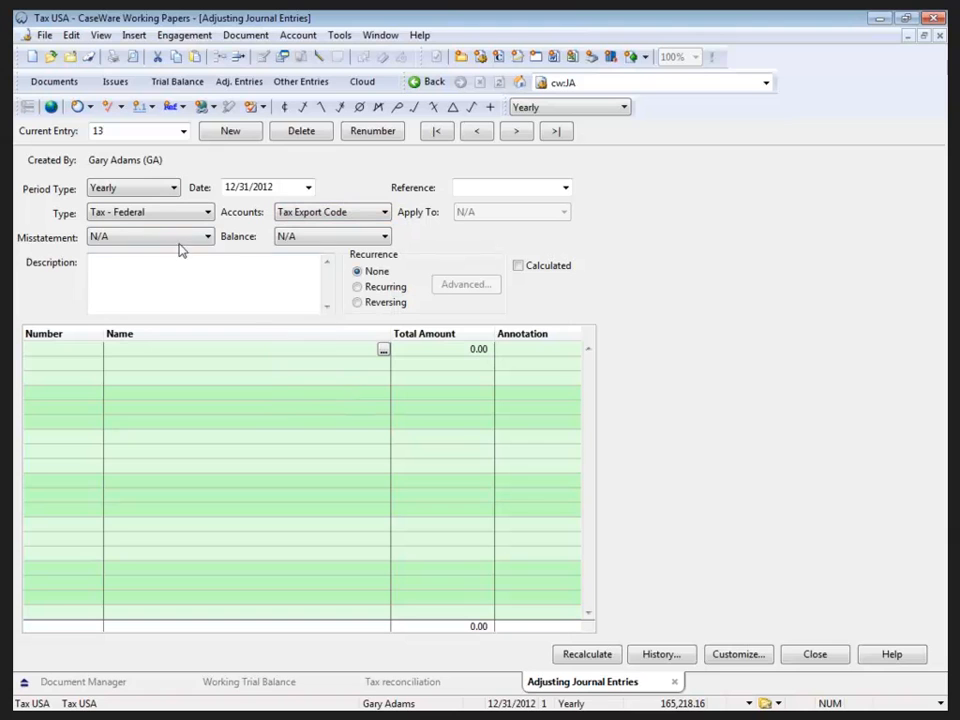
{"action": "left_click", "coordinate": [115, 240]}
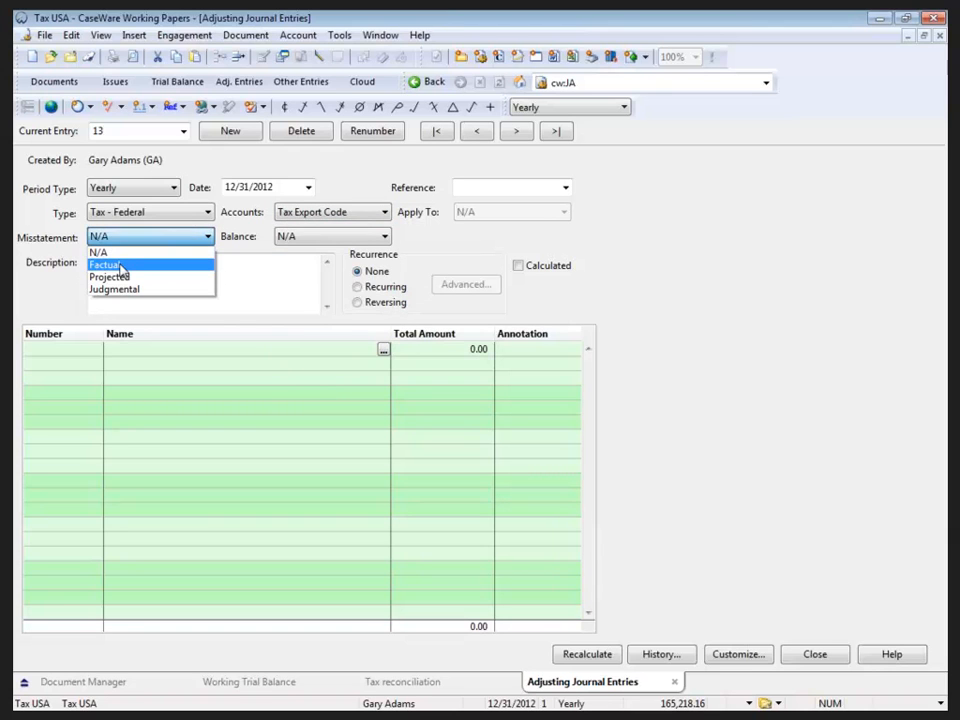
{"action": "left_click", "coordinate": [120, 267]}
{"action": "left_click", "coordinate": [120, 277]}
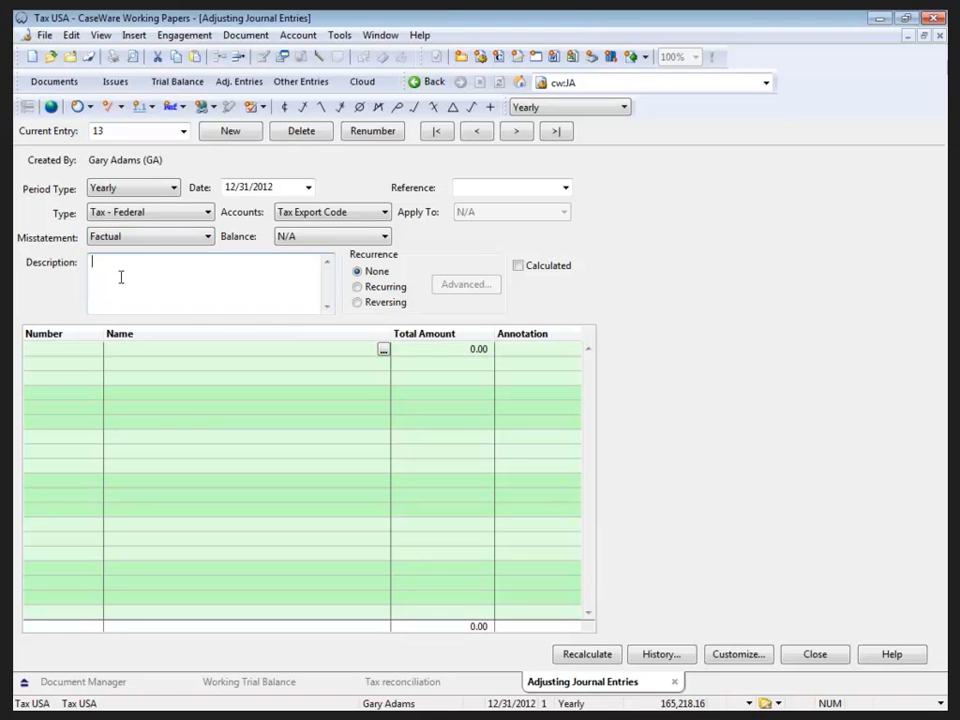
{"action": "type", "text": "Life Ins. on Exec's"}
- Hide the Annotation column in the journal entry table and enable Show Debit and Credit Columns
{"action": "left_click", "coordinate": [75, 352]}
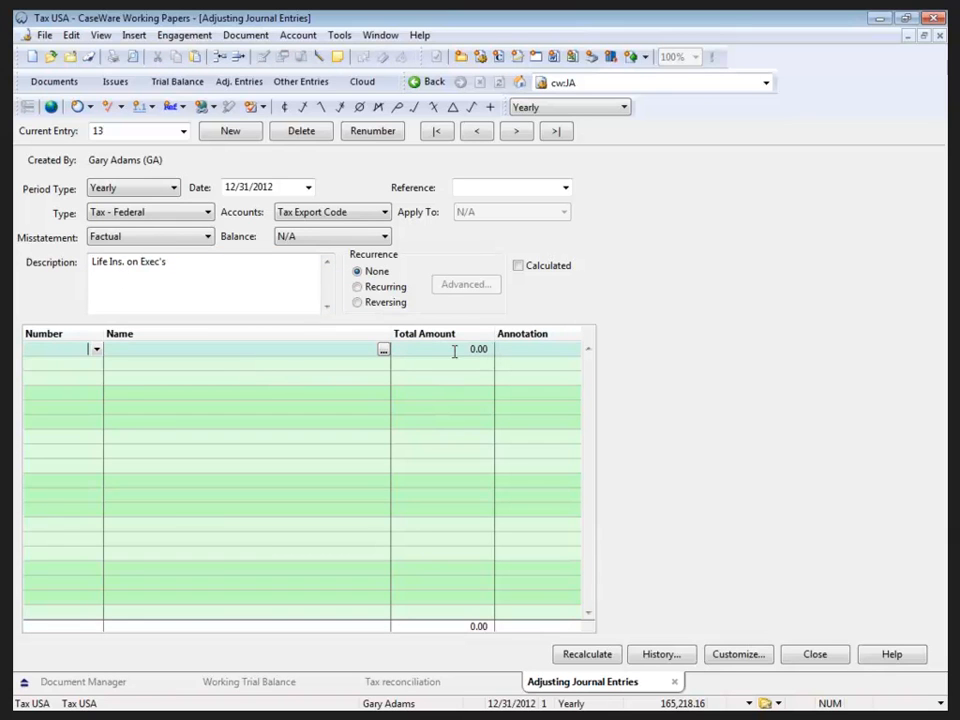
{"action": "right_click", "coordinate": [543, 338]}
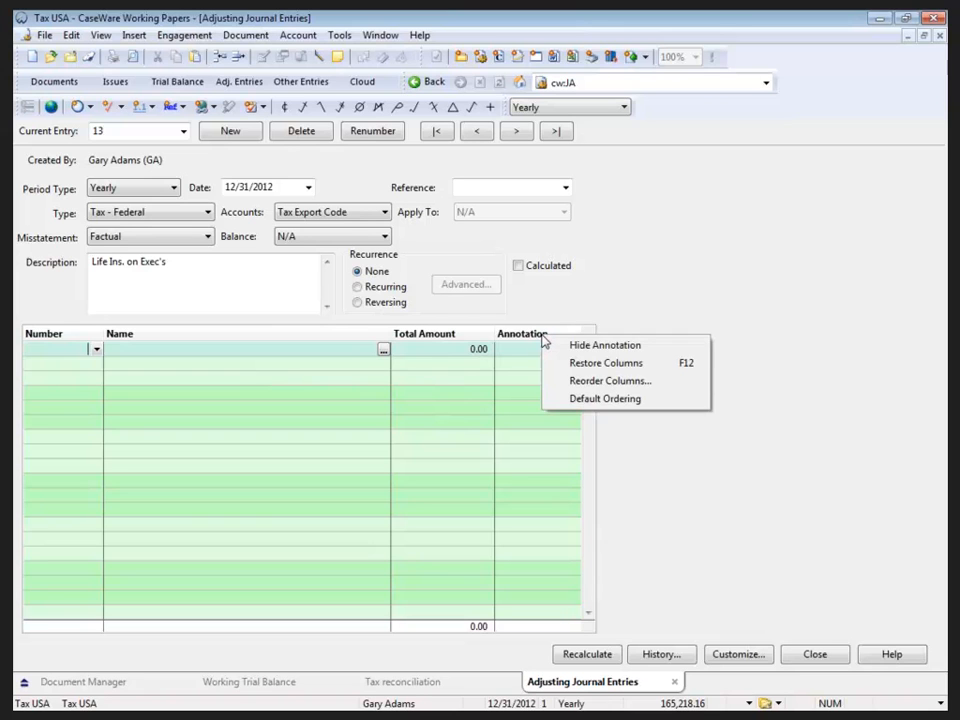
{"action": "left_click", "coordinate": [560, 345]}
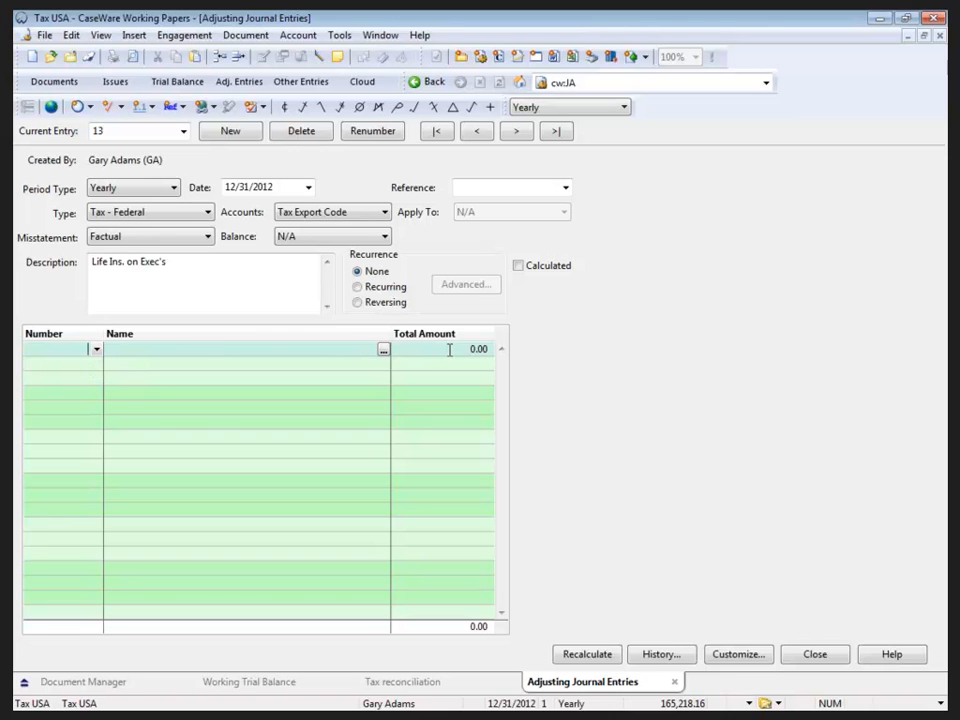
{"action": "left_click", "coordinate": [723, 657]}
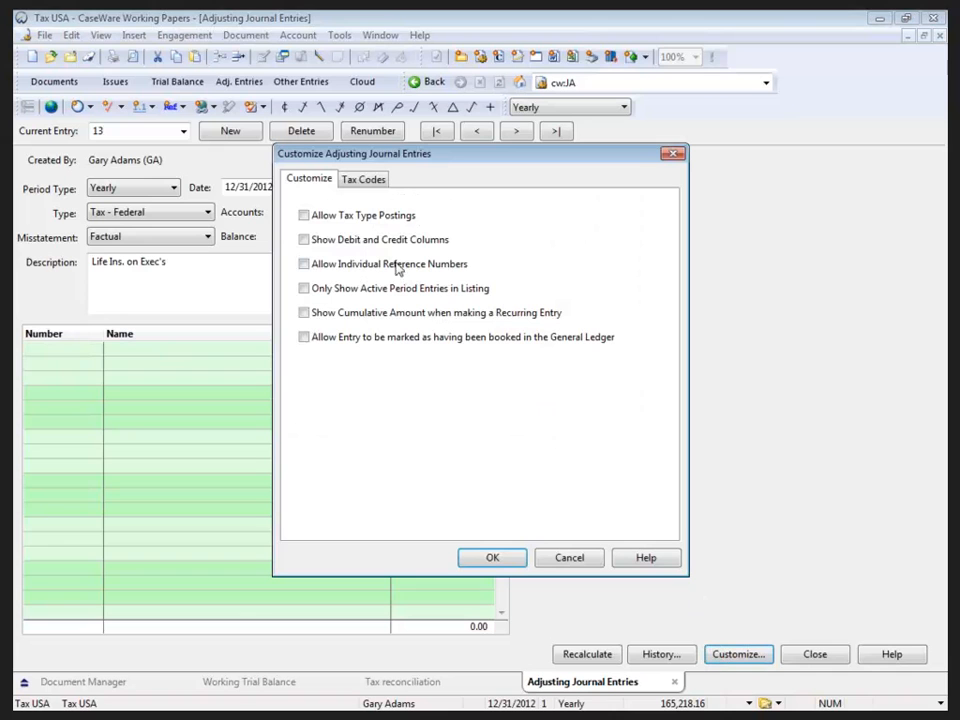
{"action": "left_click", "coordinate": [303, 241]}
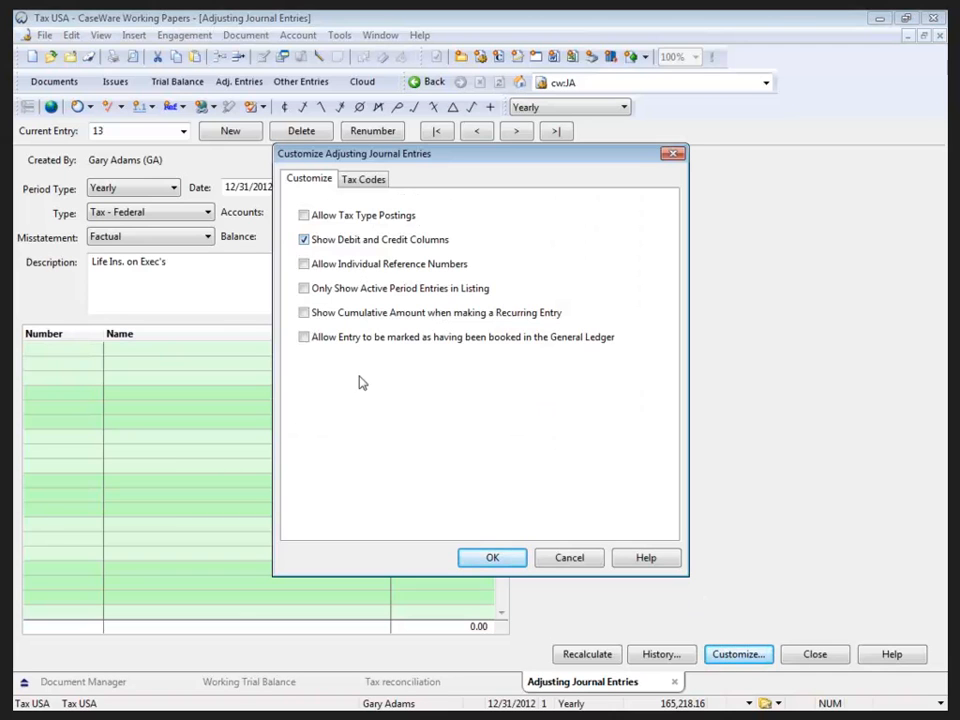
{"action": "left_click", "coordinate": [469, 558]}
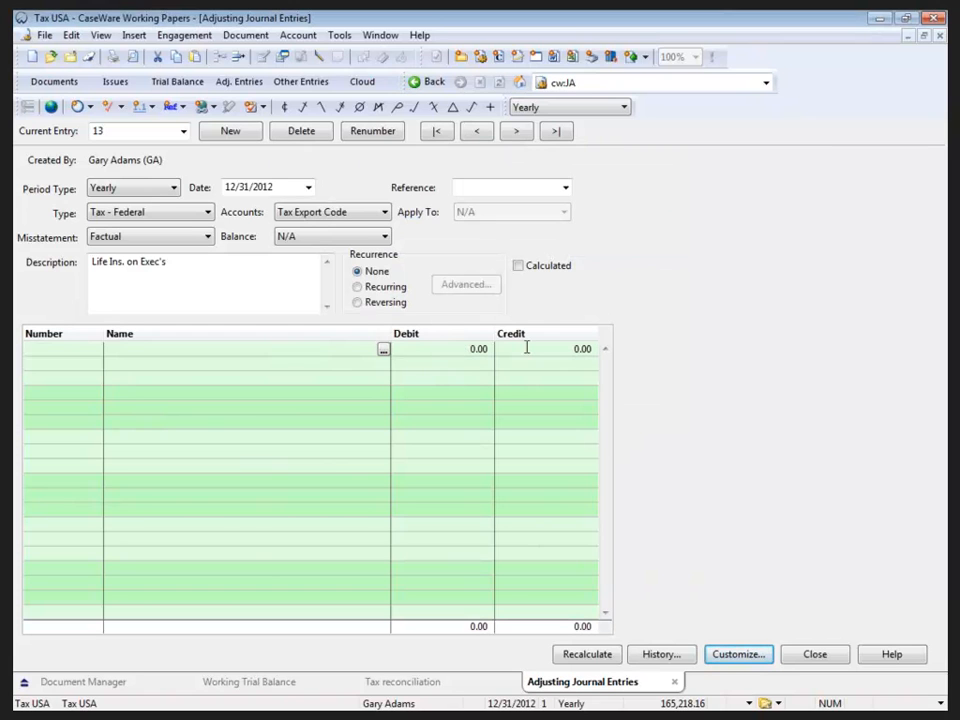
- Restore the hidden Annotation column in the journal entry table and view the annotation options for the first line
{"action": "left_click", "coordinate": [75, 352]}
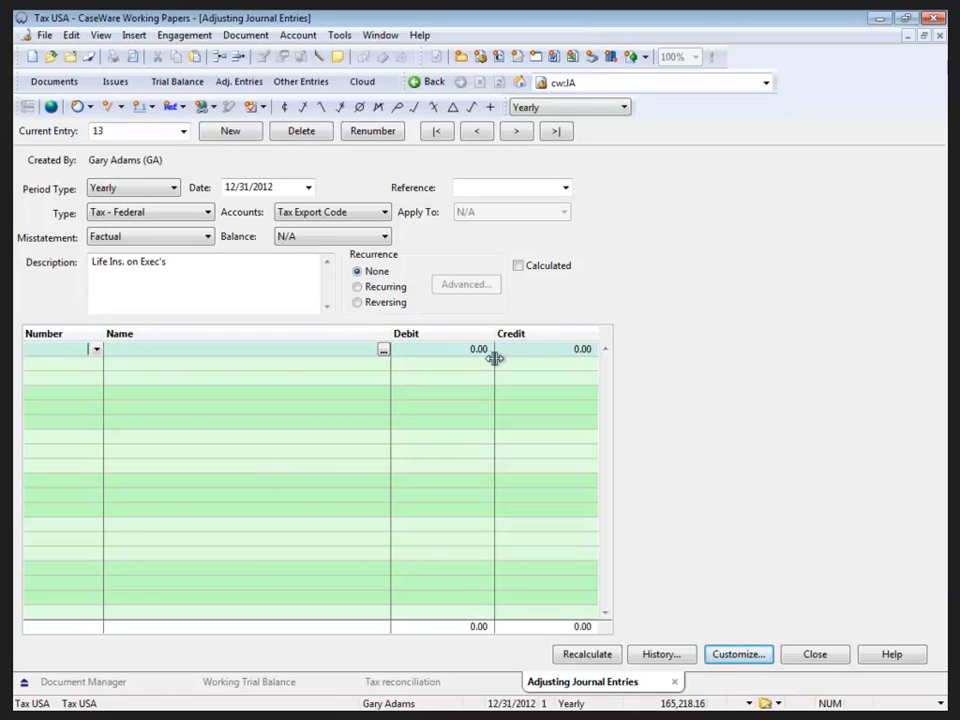
{"action": "left_click", "coordinate": [100, 35]}
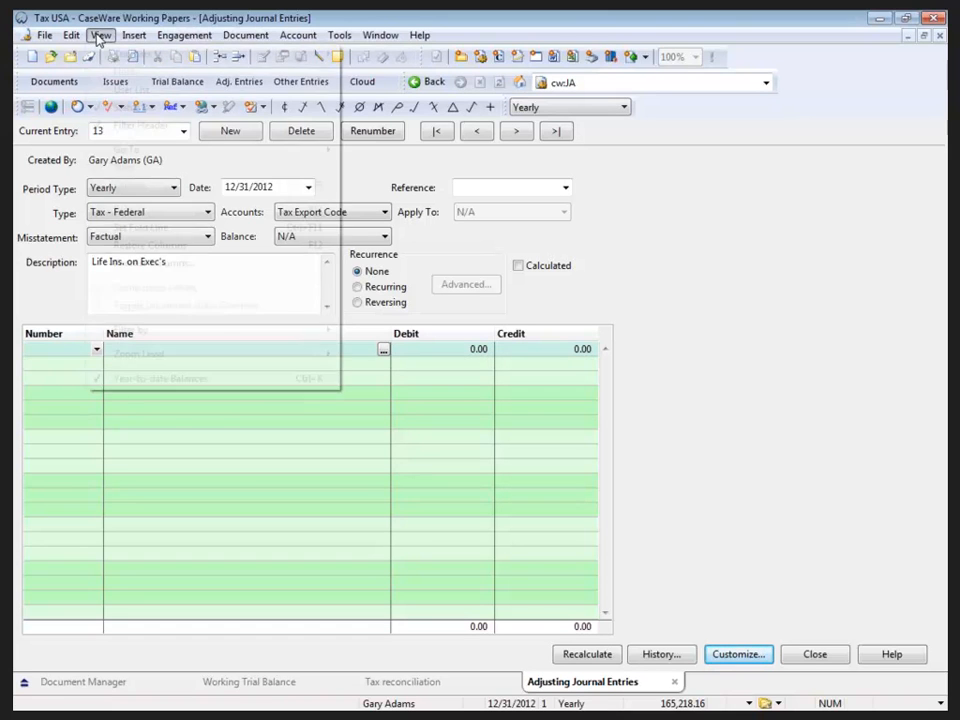
{"action": "left_click", "coordinate": [143, 264]}
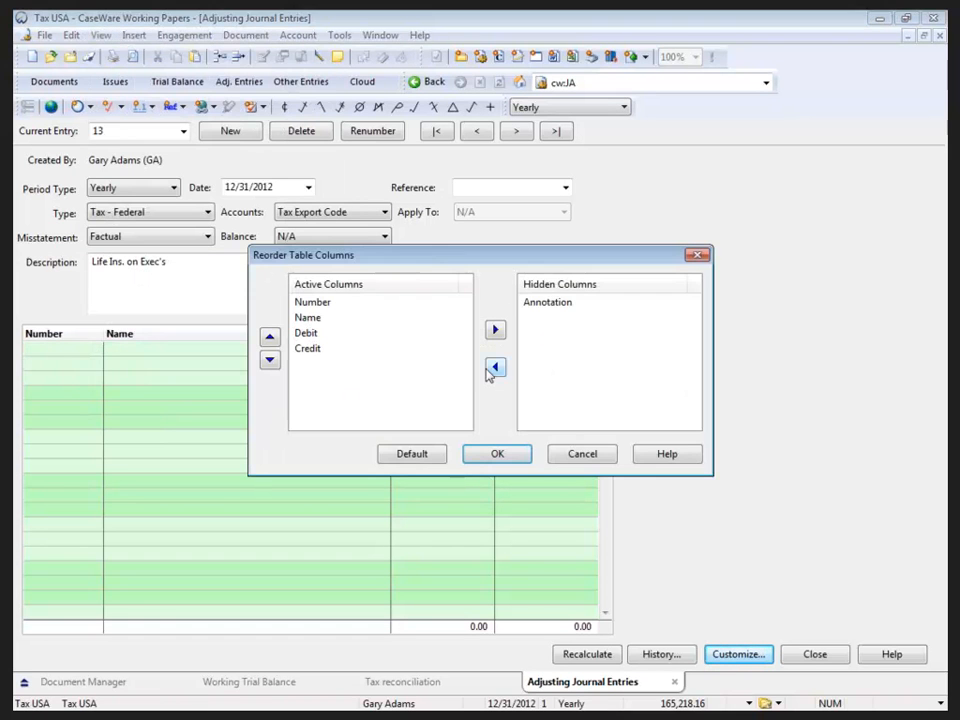
{"action": "left_click", "coordinate": [558, 303]}
{"action": "left_click", "coordinate": [495, 367]}
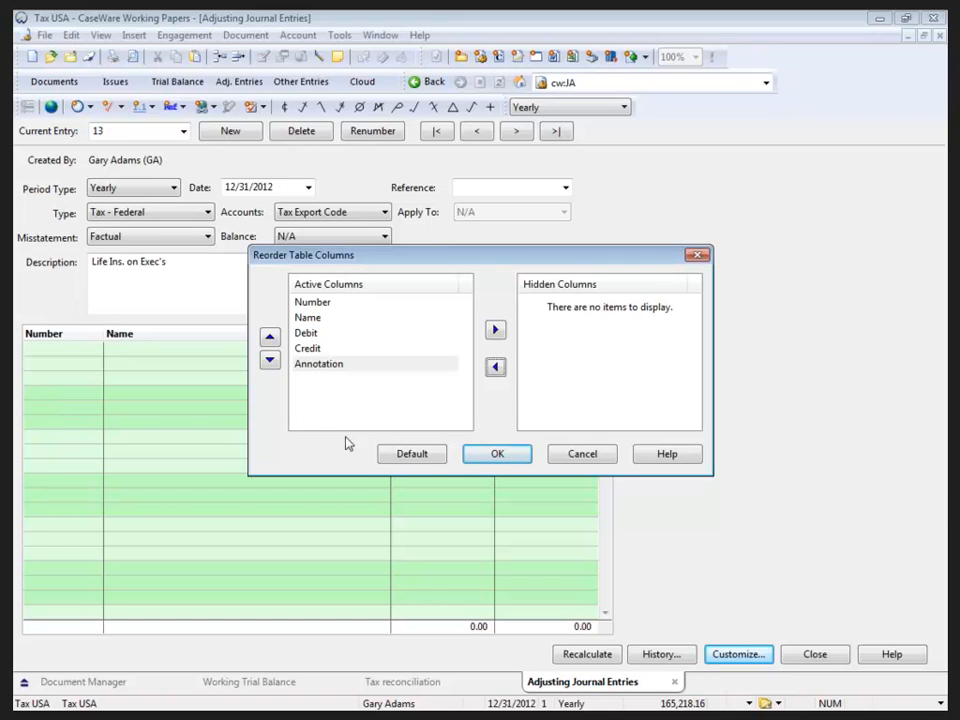
{"action": "left_click", "coordinate": [497, 454]}
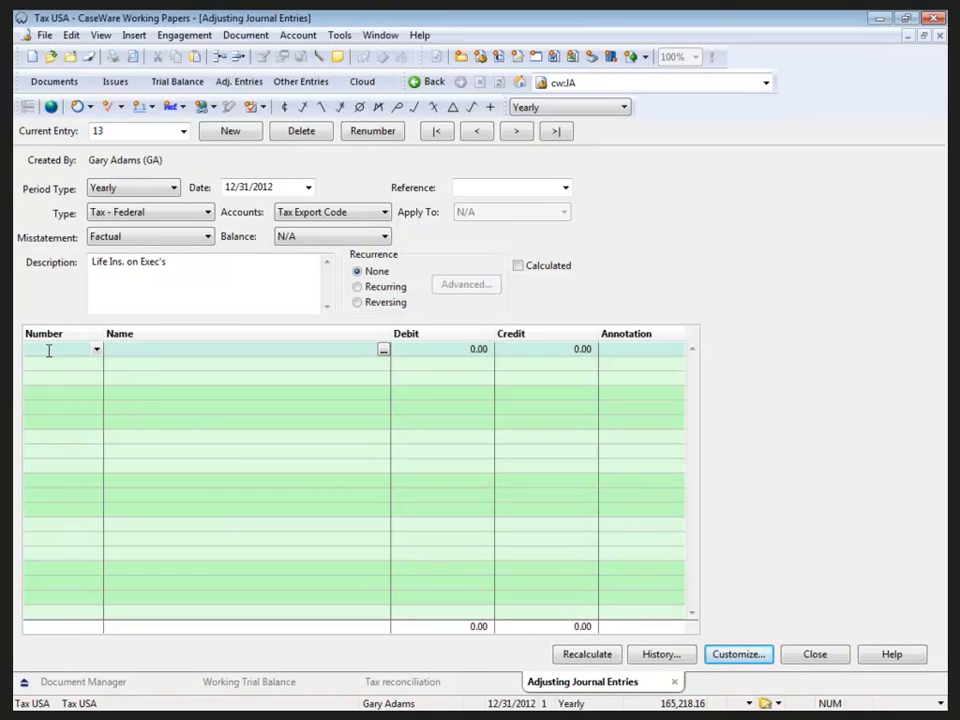
{"action": "right_click", "coordinate": [627, 357]}
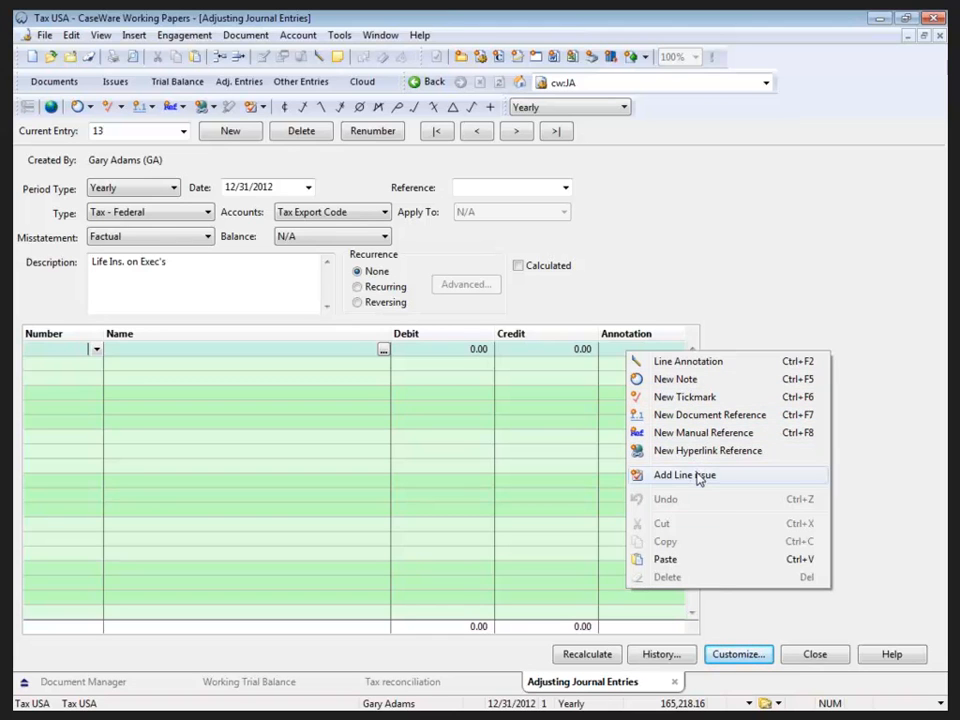
{"action": "left_click", "coordinate": [730, 334]}
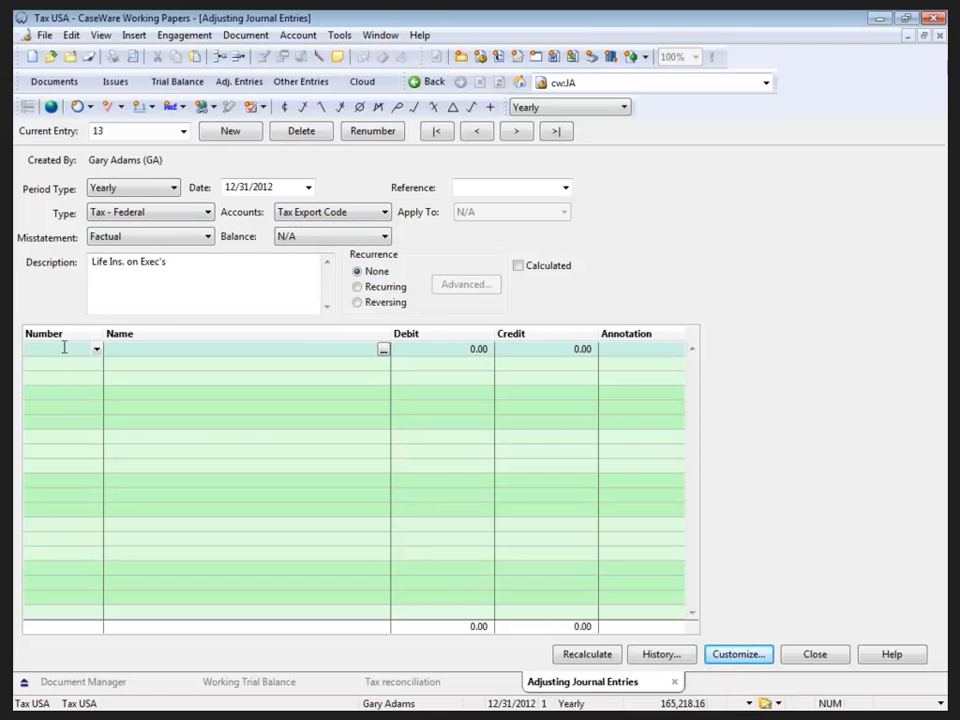
- Add tax code M105.E Officers life ins. premiums as the entry's first line with a debit of 1,880
{"action": "left_click", "coordinate": [96, 349]}
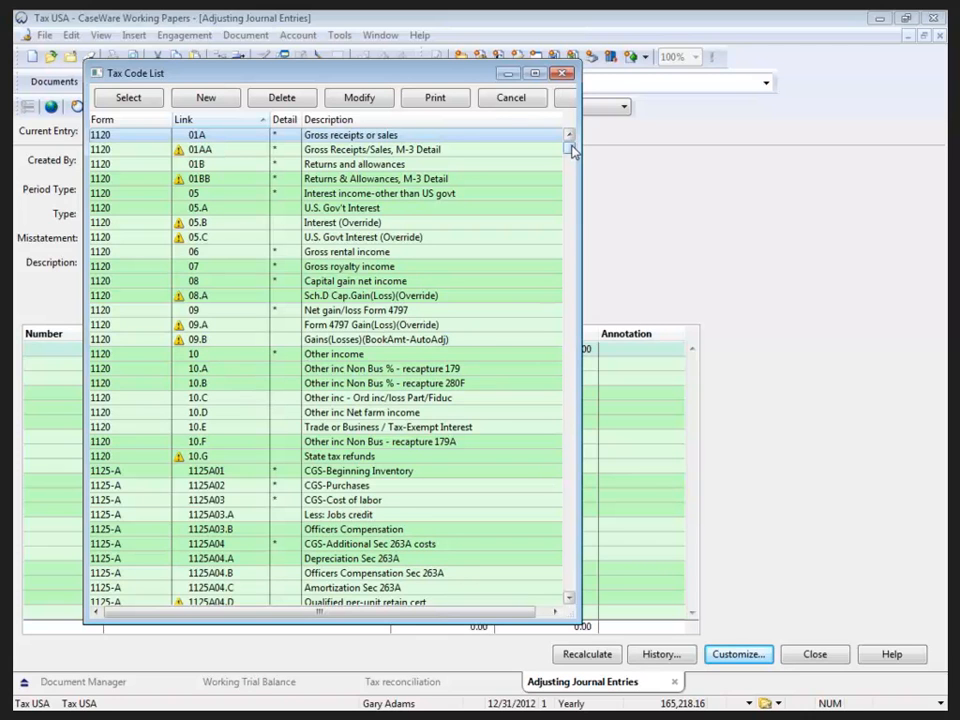
{"action": "left_click_drag", "start_coordinate": [572, 148], "coordinate": [587, 290]}
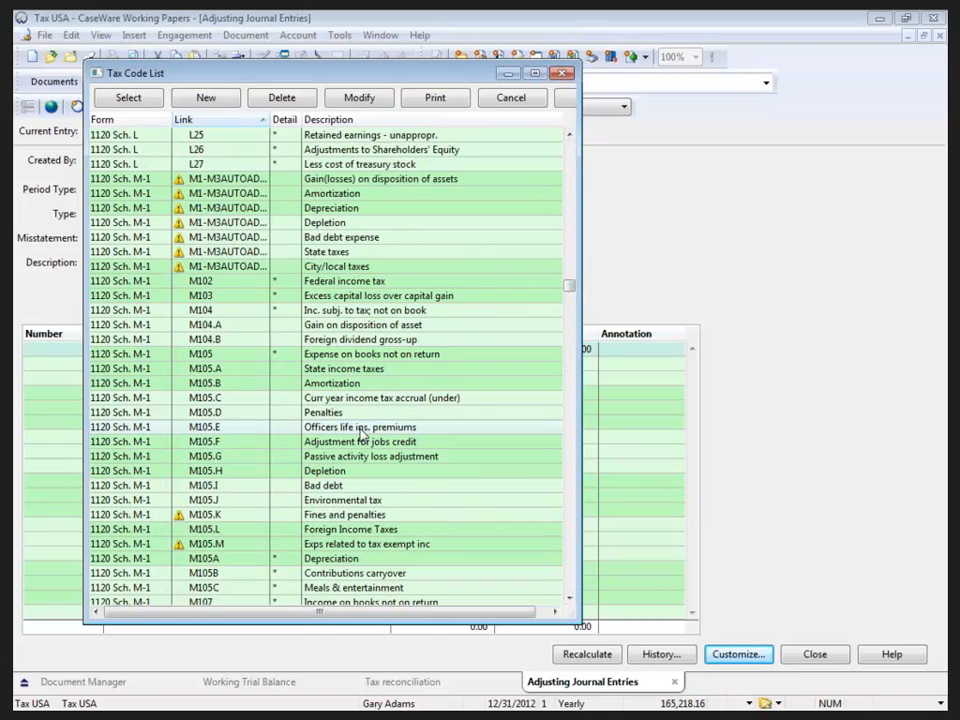
{"action": "left_click", "coordinate": [214, 430]}
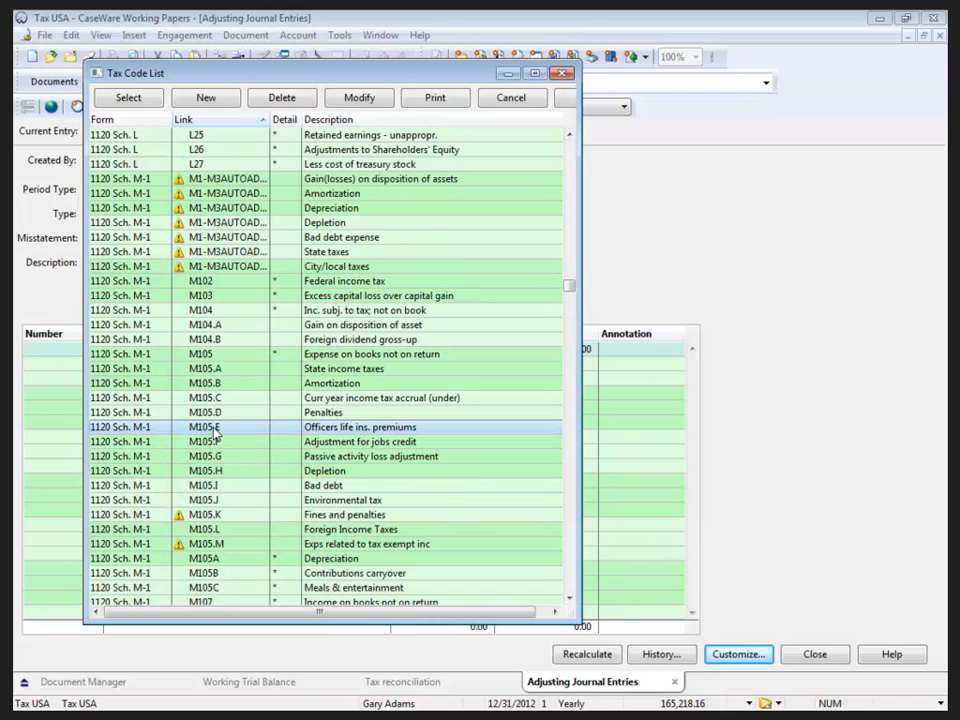
{"action": "left_click", "coordinate": [124, 99]}
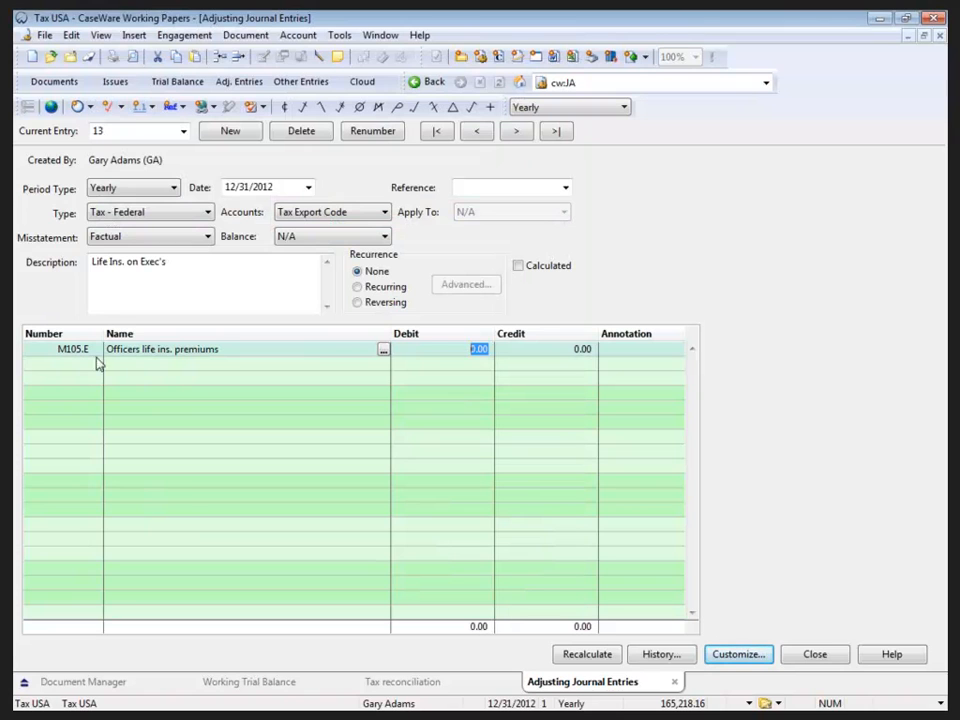
{"action": "type", "text": "1880"}
{"action": "key", "text": "Tab"}
{"action": "key", "text": "Tab"}
{"action": "key", "text": "Tab"}
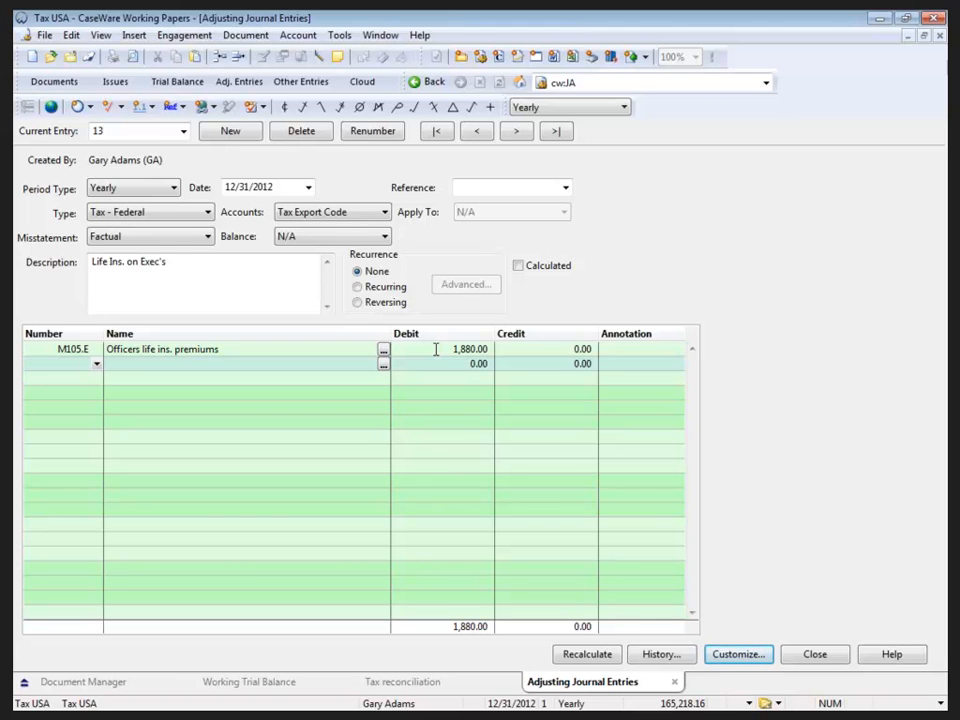
- Add tax code 26.I Insurance as the second line with the balancing credit of 1,880
{"action": "type", "text": "26.1"}
{"action": "key", "text": "Tab"}
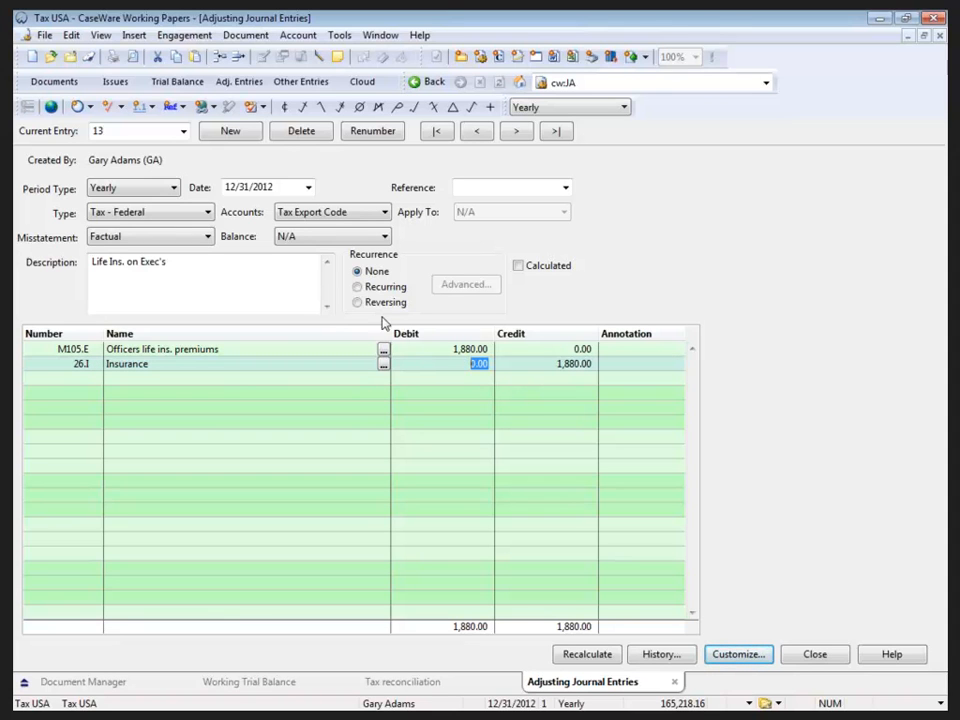
{"action": "left_click", "coordinate": [257, 291]}
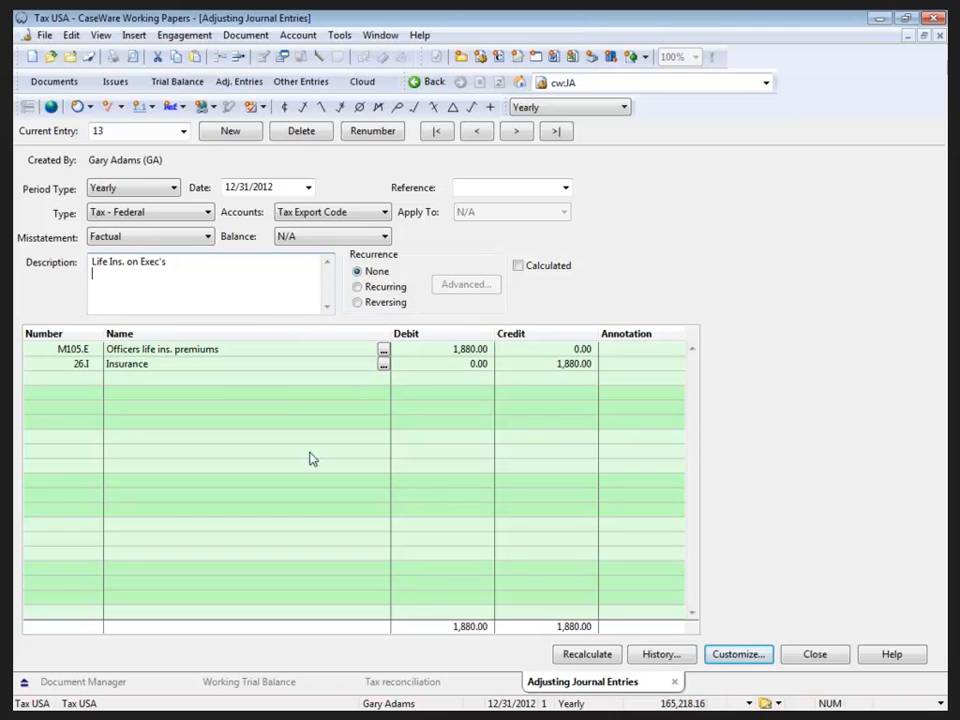
- Examine the tax reconciliation's tax adjustments for Insurance, net income, M-1 adjustments and the M105 officers life insurance premiums lines
{"action": "left_click", "coordinate": [400, 682]}
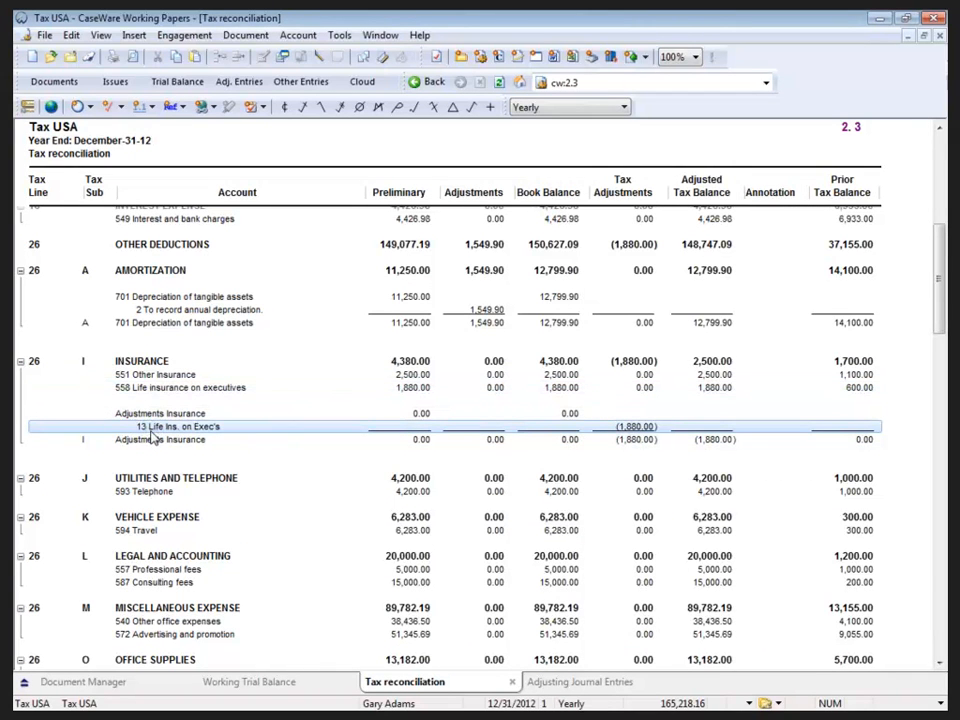
{"action": "left_click", "coordinate": [645, 364]}
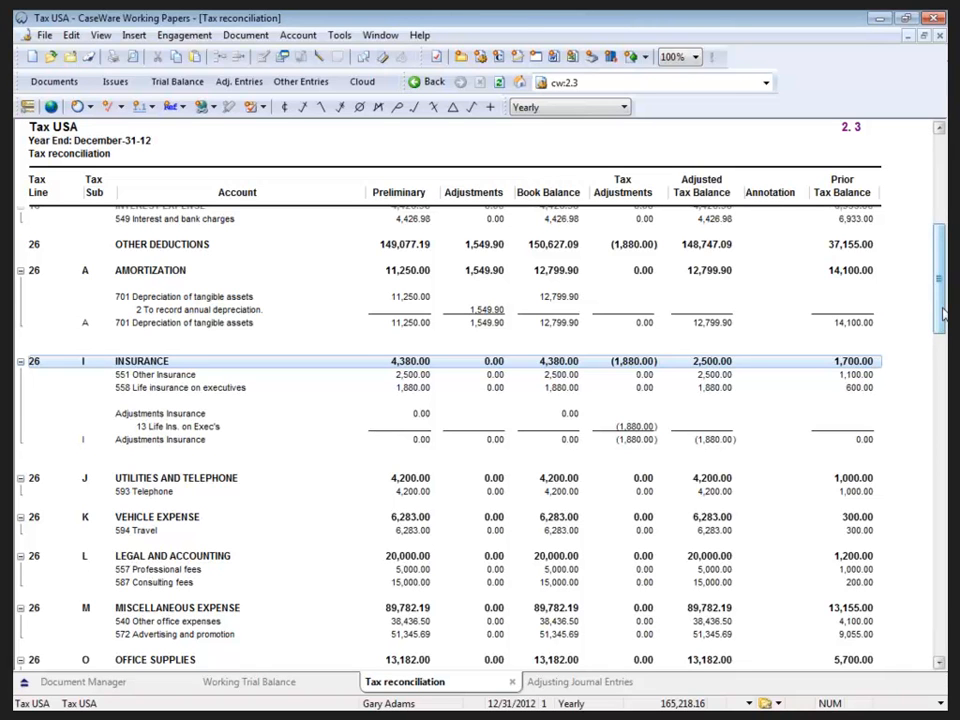
{"action": "left_click_drag", "start_coordinate": [943, 315], "coordinate": [930, 642]}
{"action": "left_click", "coordinate": [287, 548]}
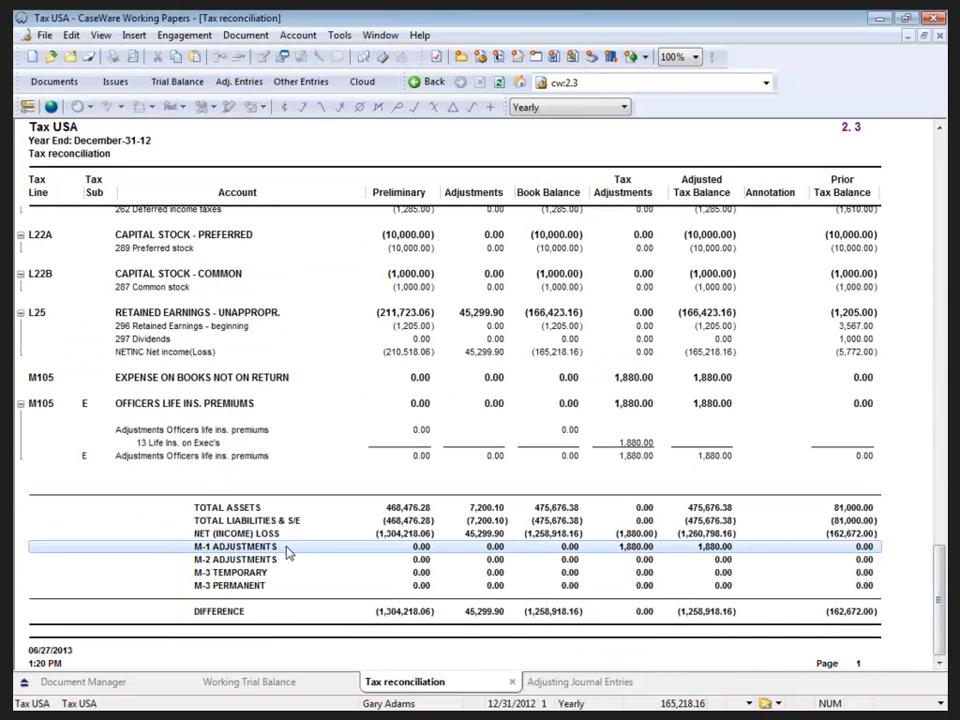
{"action": "left_click", "coordinate": [635, 537]}
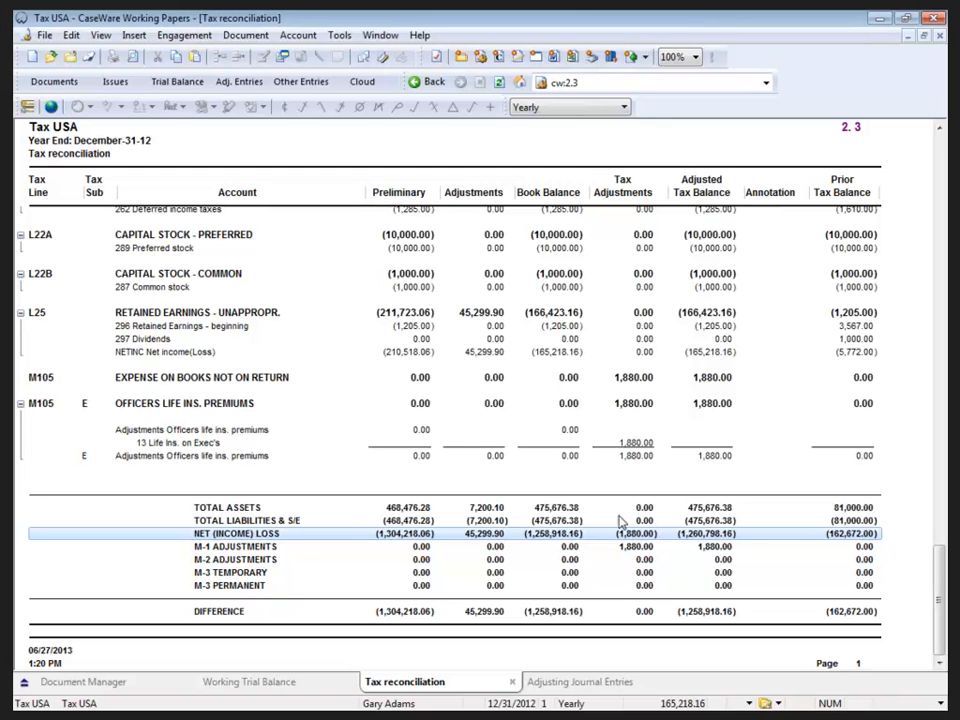
{"action": "left_click", "coordinate": [258, 386]}
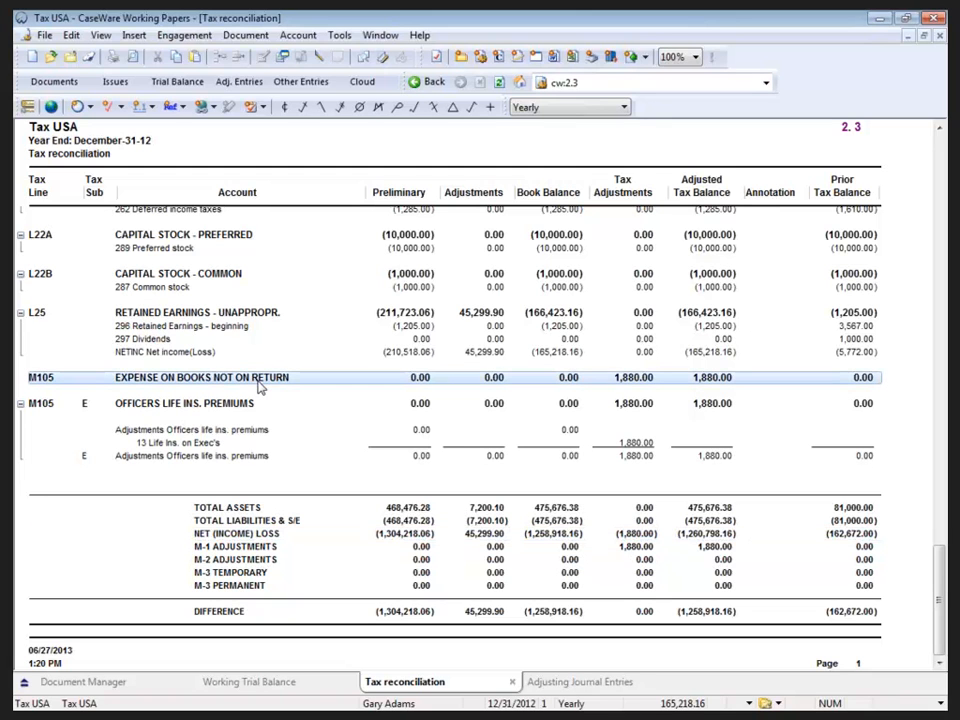
{"action": "left_click", "coordinate": [232, 409]}
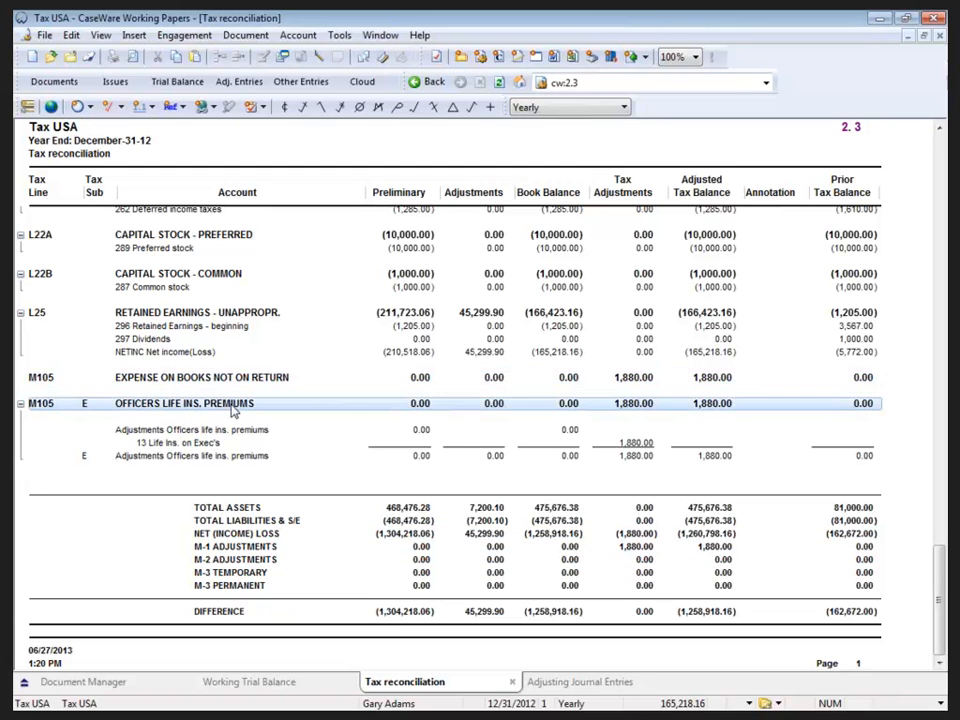
{"action": "left_click", "coordinate": [623, 381]}
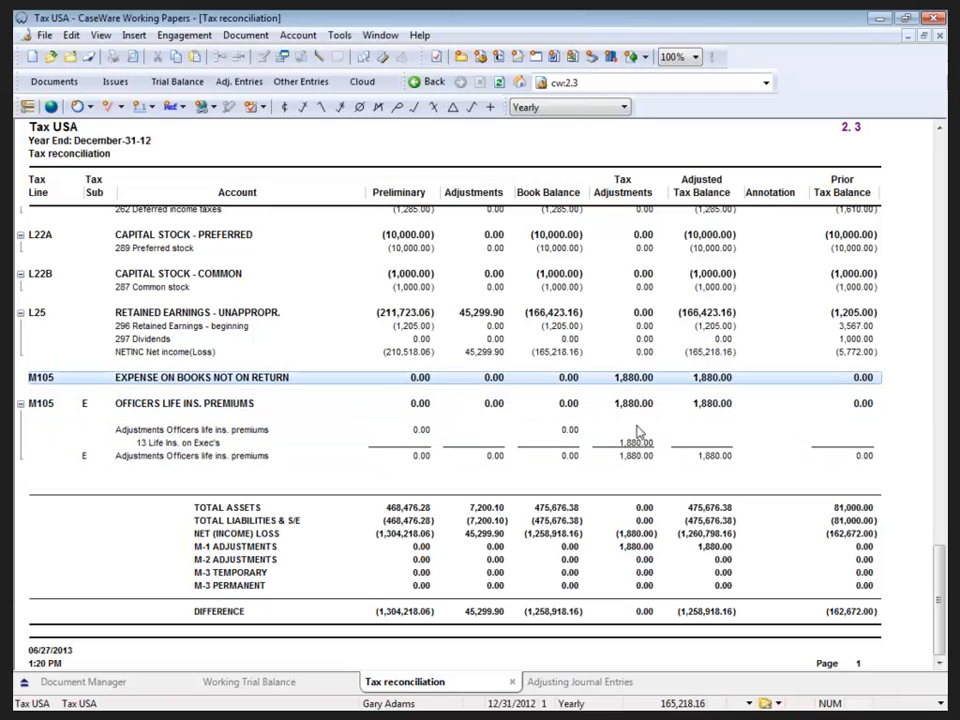